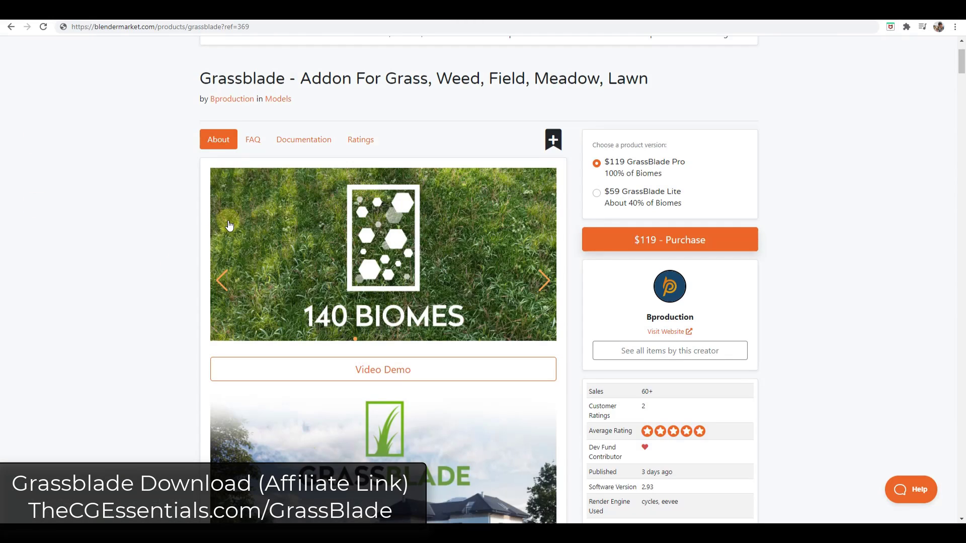
# Examine the Grassblade product page, including its preview images and the description of its assets and biomes
pyautogui.scroll(2, 216, 251)
pyautogui.scroll(-3, 251, 191)
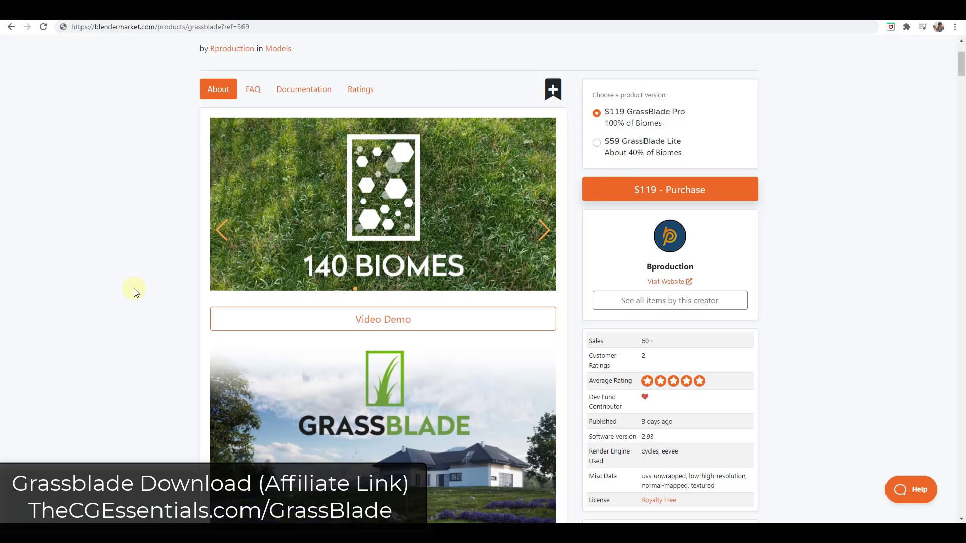
pyautogui.scroll(2, 153, 283)
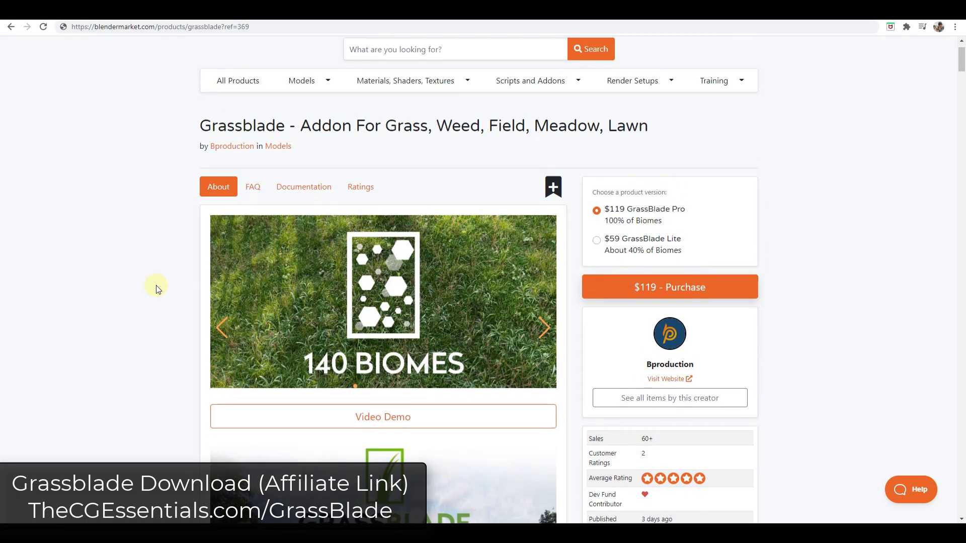
pyautogui.scroll(-1, 156, 285)
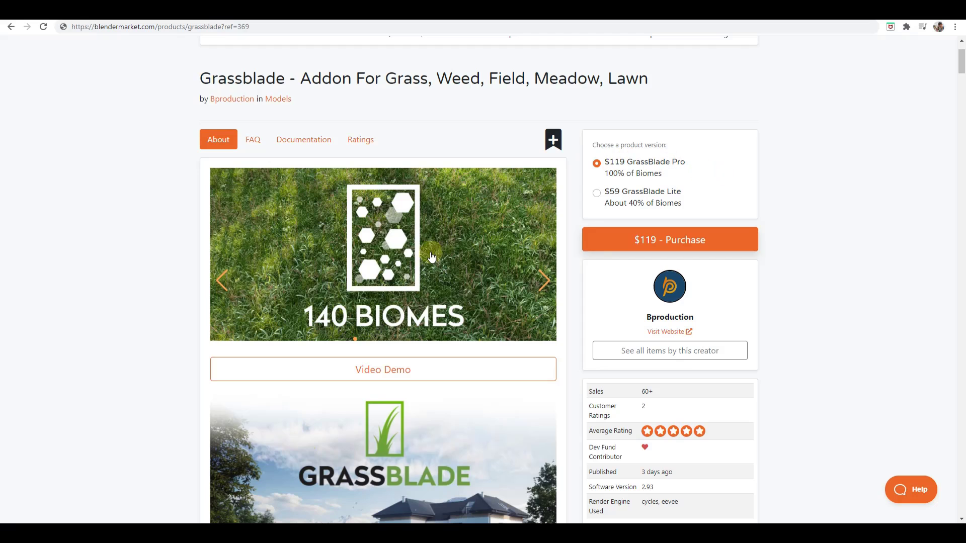
pyautogui.click(544, 278)
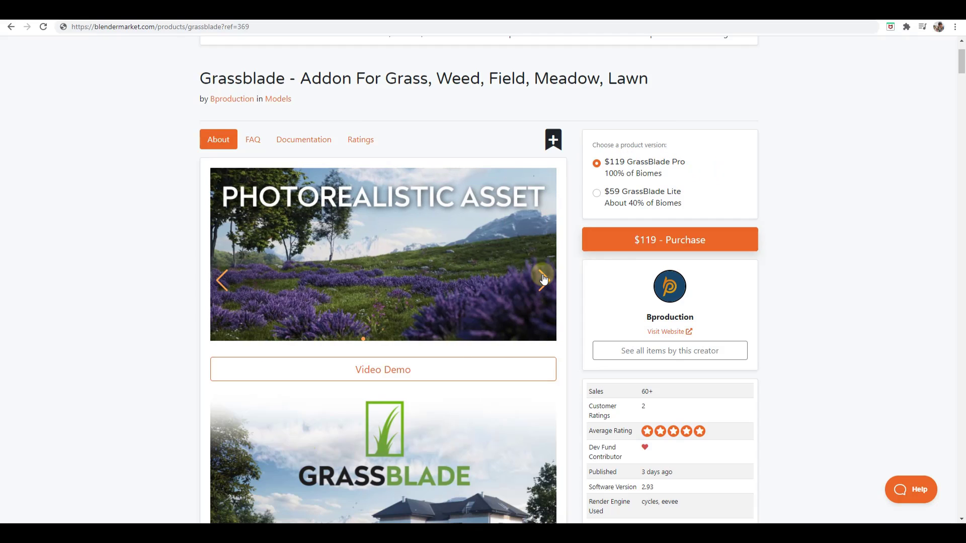
pyautogui.click(543, 278)
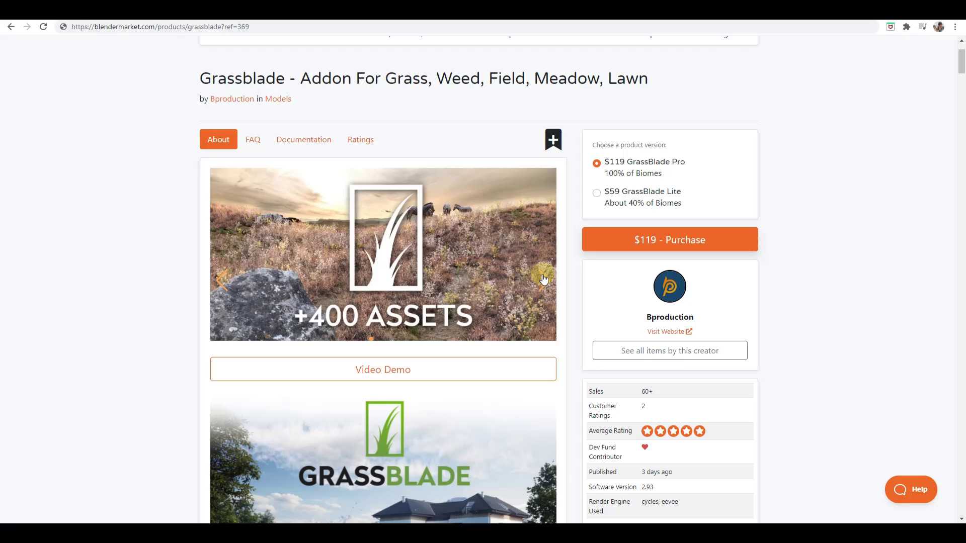
pyautogui.click(543, 278)
pyautogui.scroll(-5, 122, 282)
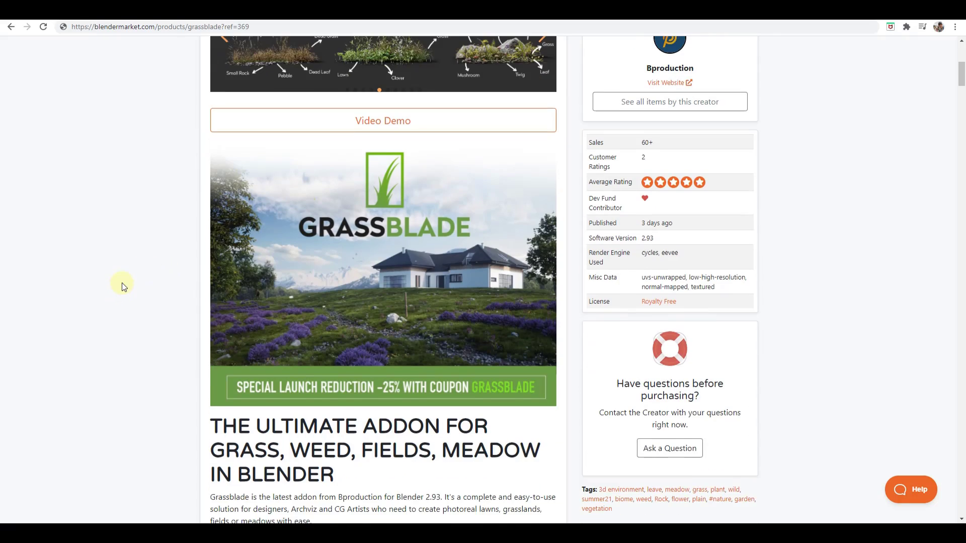
pyautogui.scroll(-1, 141, 266)
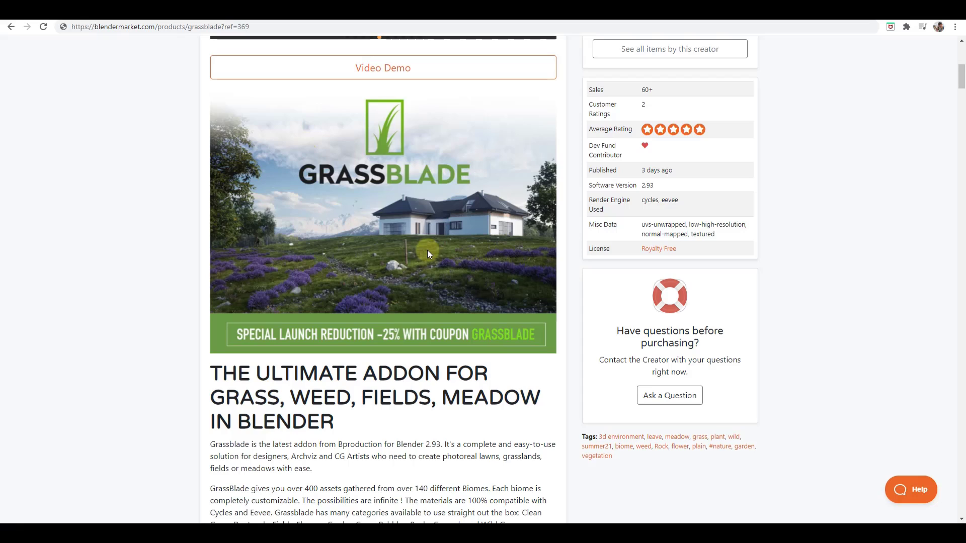
pyautogui.scroll(-6, 201, 227)
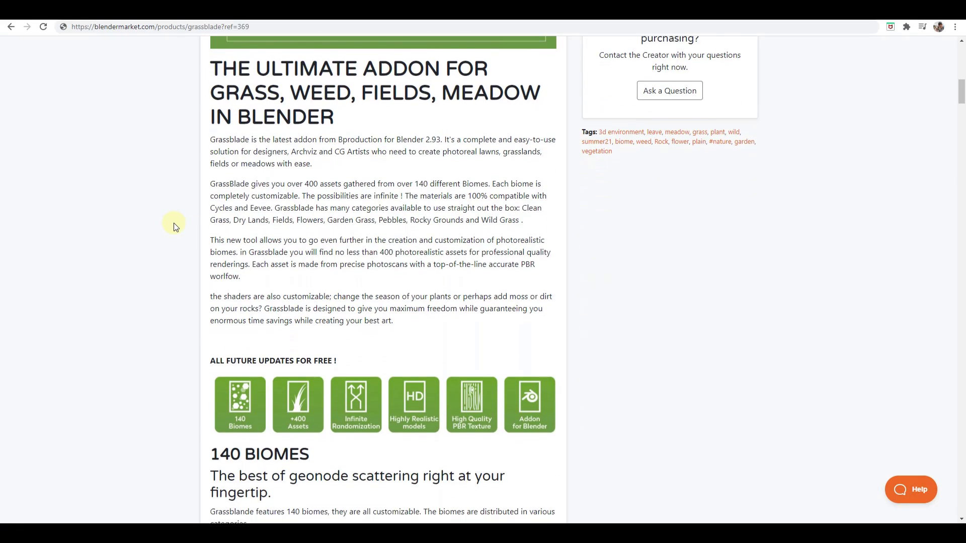
pyautogui.scroll(-7, 173, 223)
pyautogui.scroll(1, 328, 131)
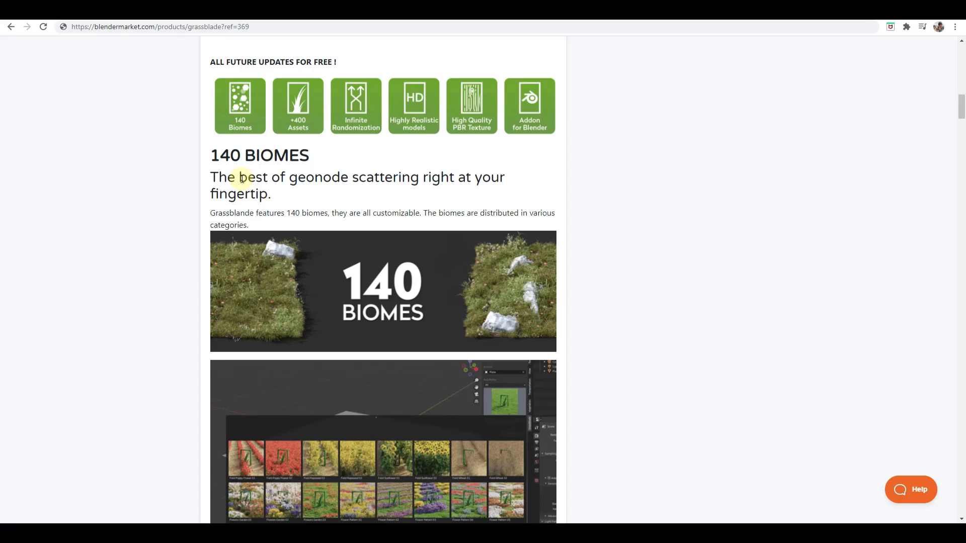
pyautogui.scroll(-3, 222, 275)
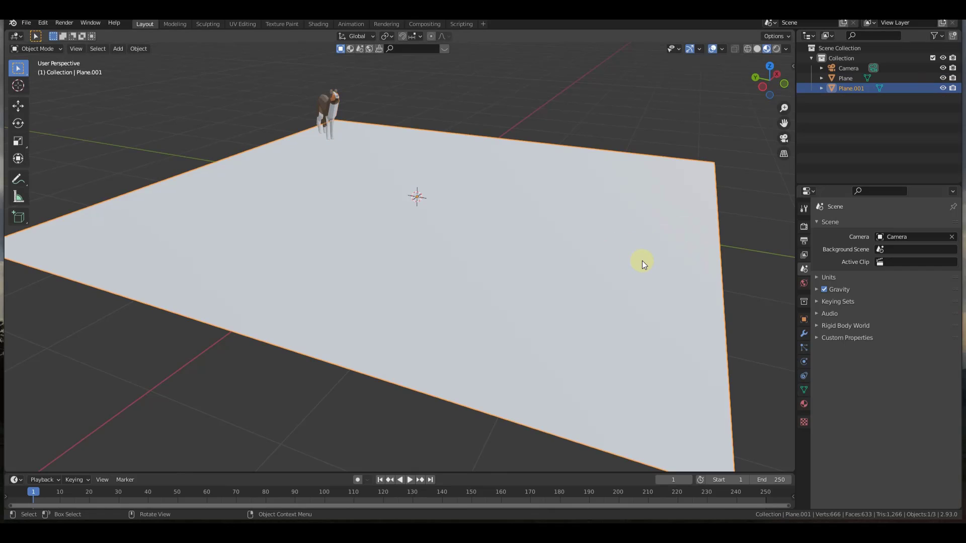
# Switch to Blender and set the large ground plane, Plane.001, as the Grassblade emitter
pyautogui.press('n')
pyautogui.click(789, 314)
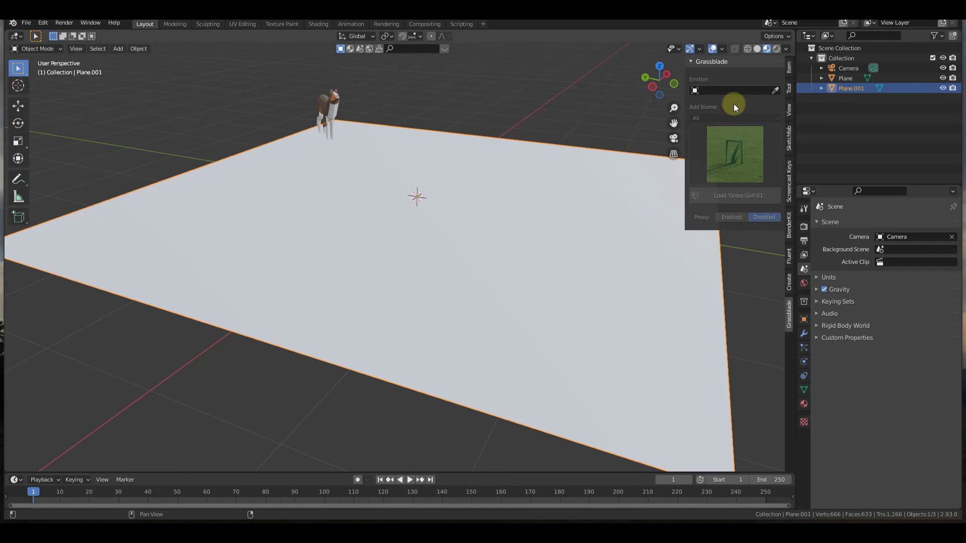
pyautogui.click(774, 90)
pyautogui.click(469, 200)
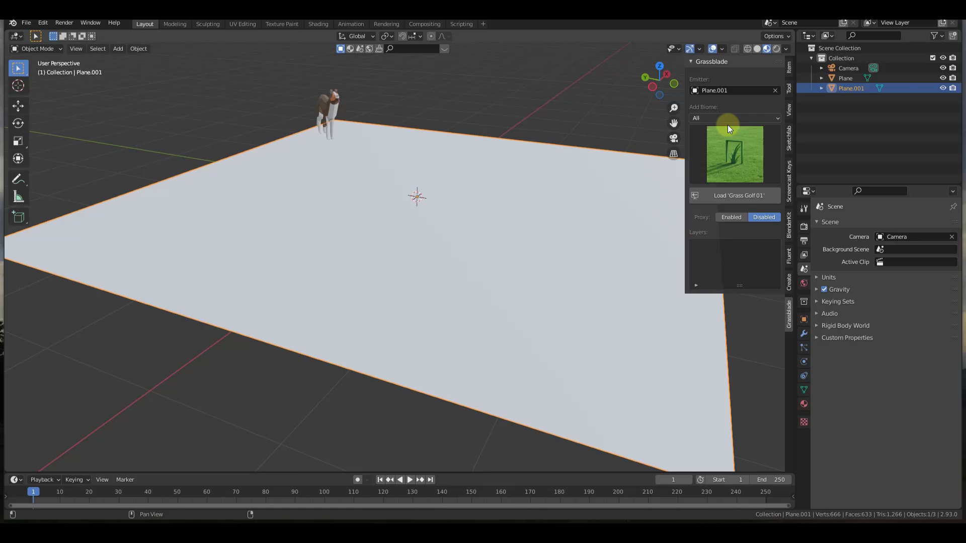
# Browse the Grassblade biome library and load the Rocky Ground 02 biome onto the ground plane
pyautogui.click(731, 141)
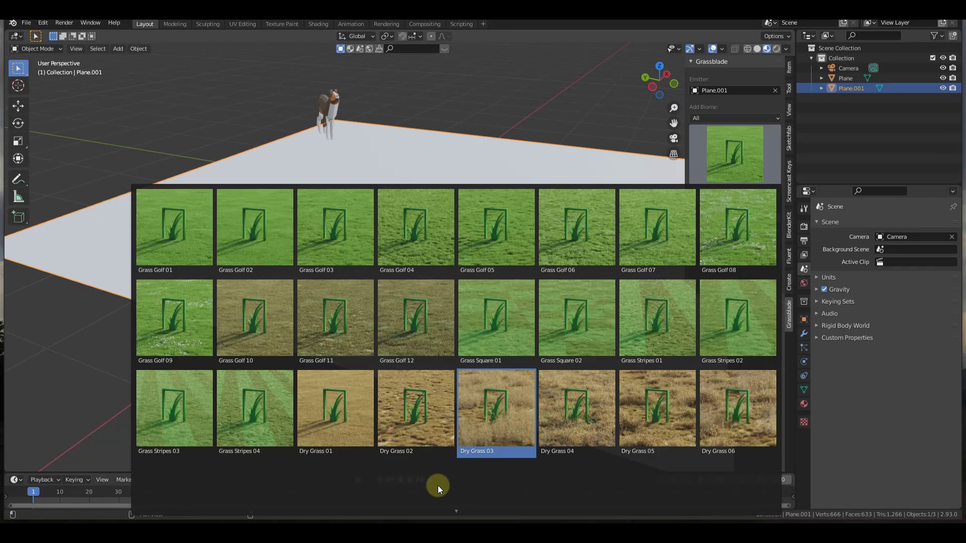
pyautogui.moveTo(455, 512)
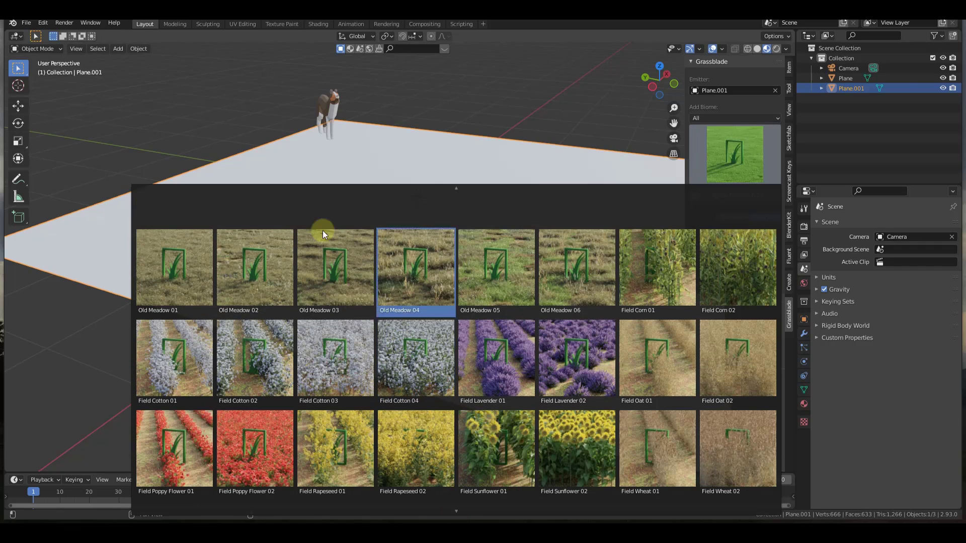
pyautogui.moveTo(461, 190)
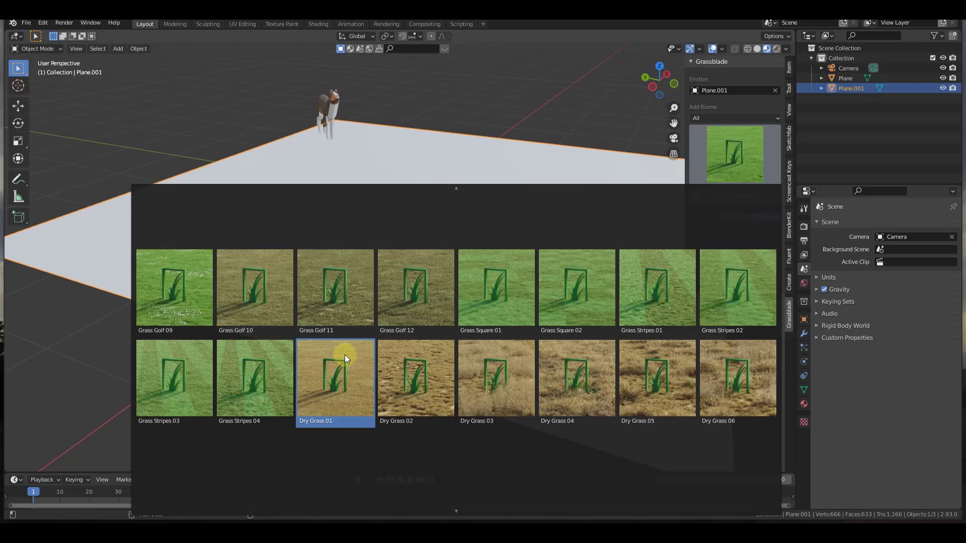
pyautogui.moveTo(485, 514)
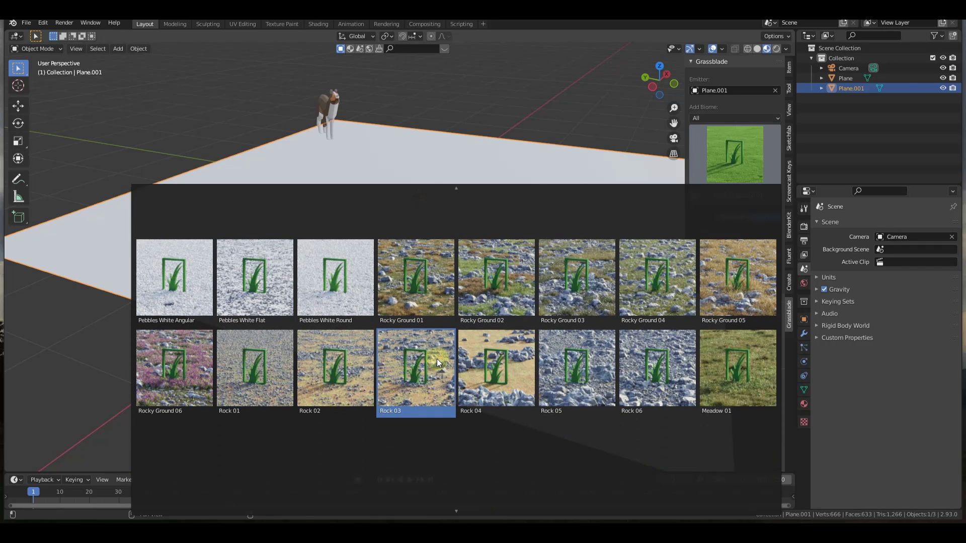
pyautogui.click(472, 303)
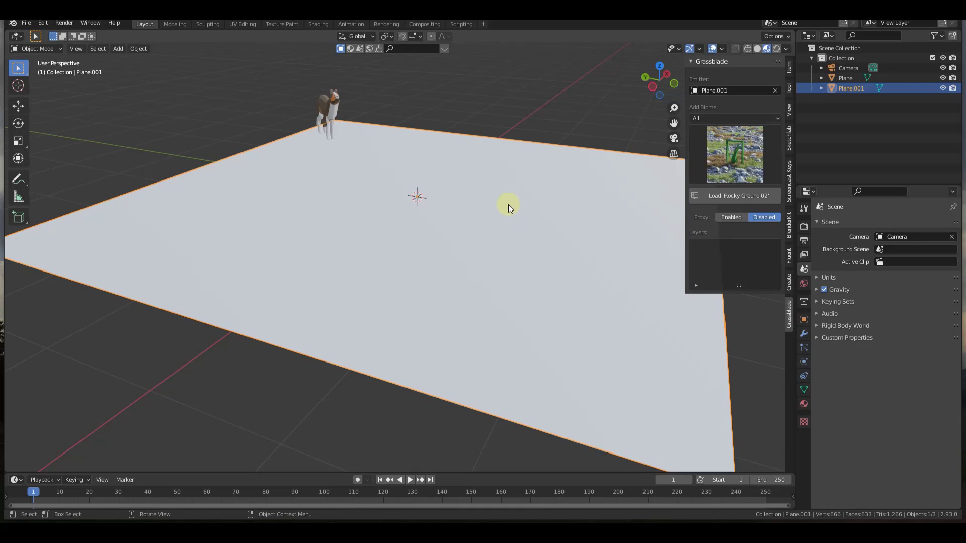
pyautogui.click(740, 201)
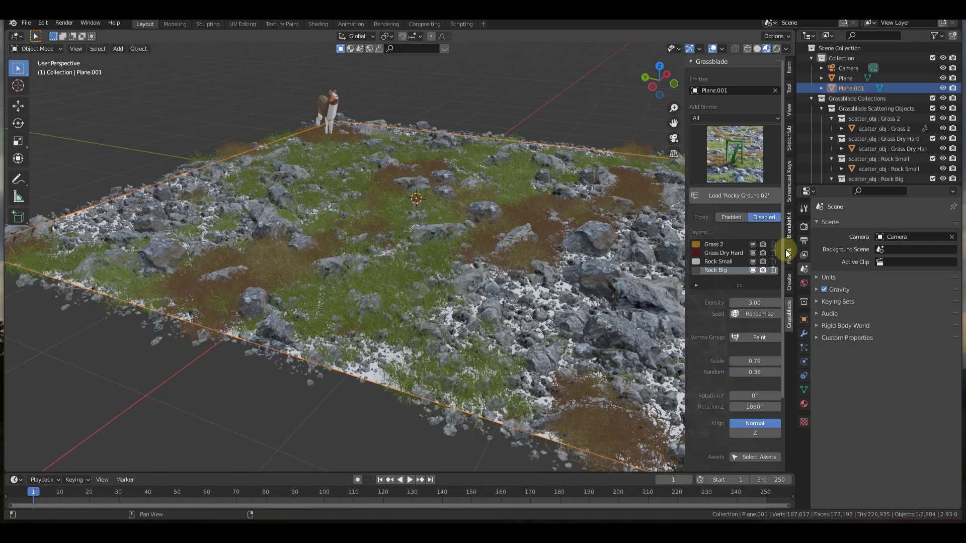
# Show the scattered biome in rendered shading from a closer view and set the render engine to Cycles
pyautogui.click(776, 49)
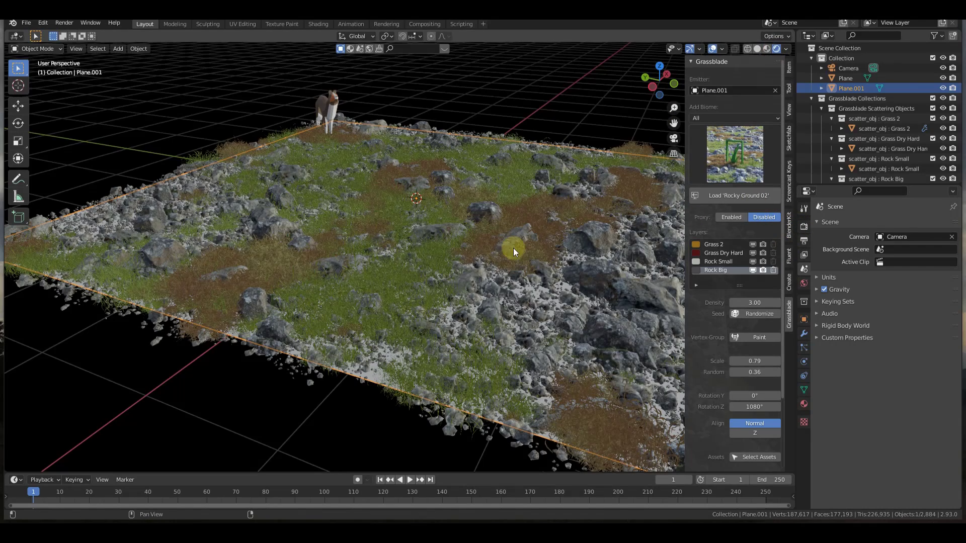
pyautogui.moveTo(425, 291); pyautogui.dragTo(409, 307, button='middle')
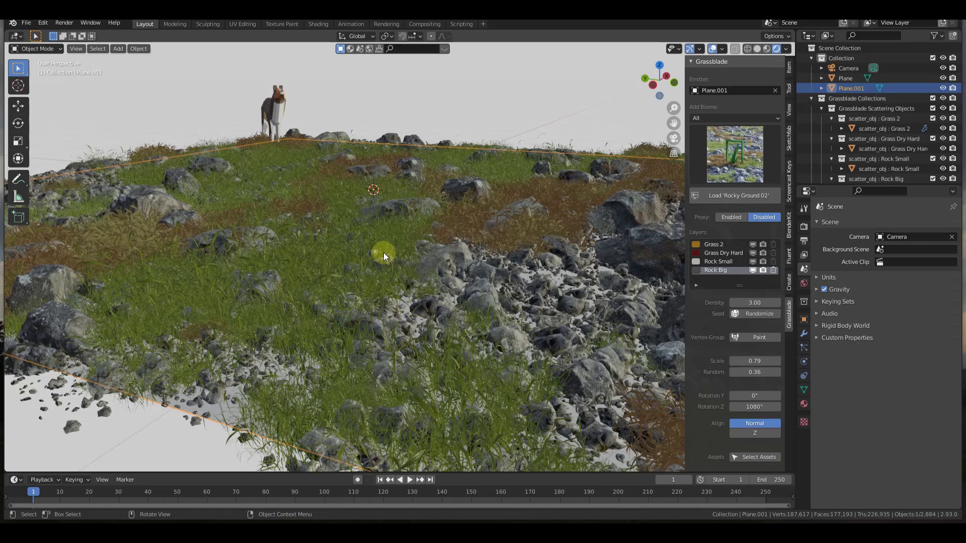
pyautogui.click(803, 227)
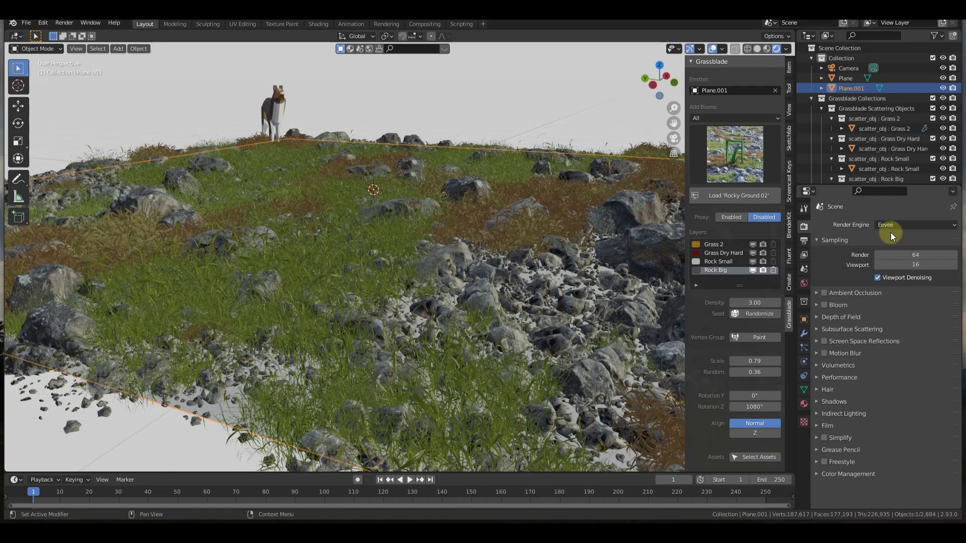
pyautogui.click(889, 225)
pyautogui.click(886, 258)
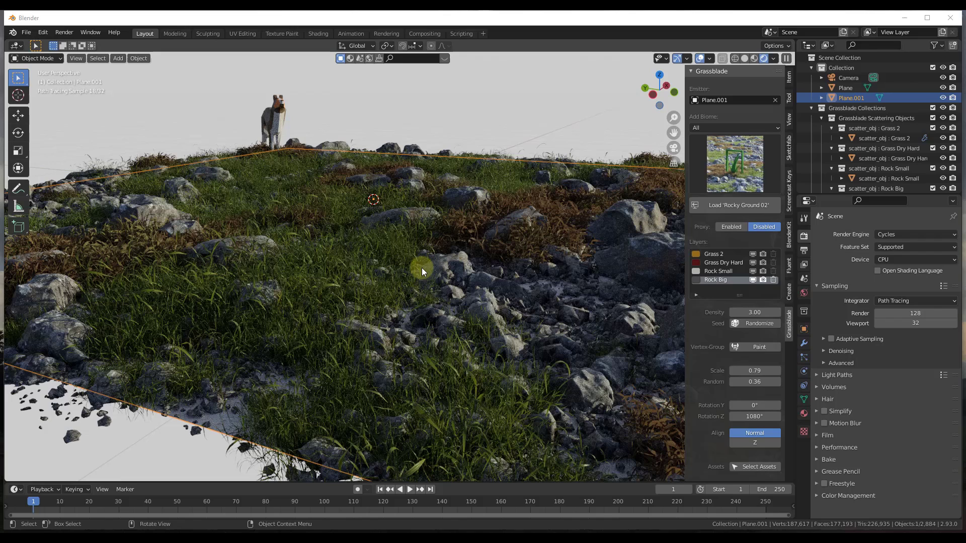
# Inspect the Rock Small and Rock Big layer settings and set the render engine back to Eevee
pyautogui.click(714, 272)
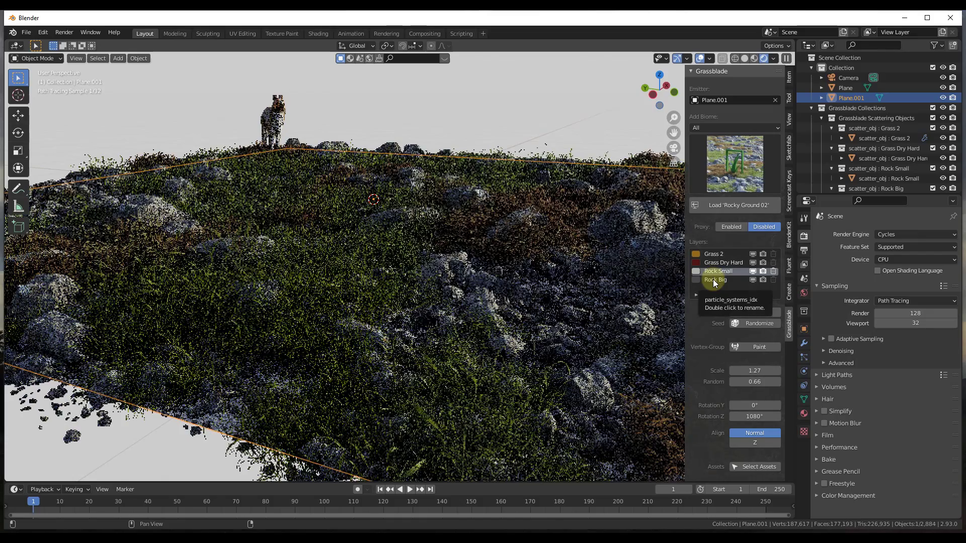
pyautogui.click(713, 279)
pyautogui.click(898, 233)
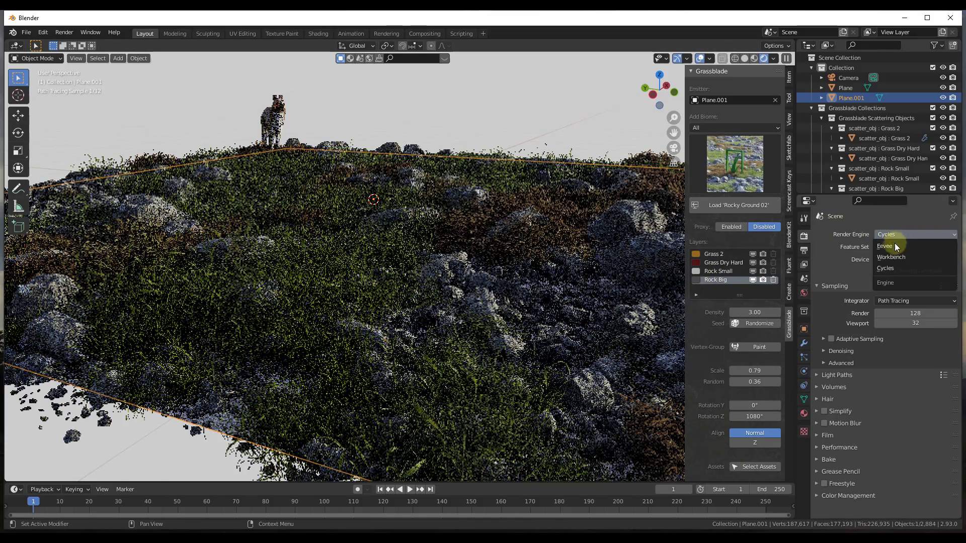
pyautogui.click(893, 246)
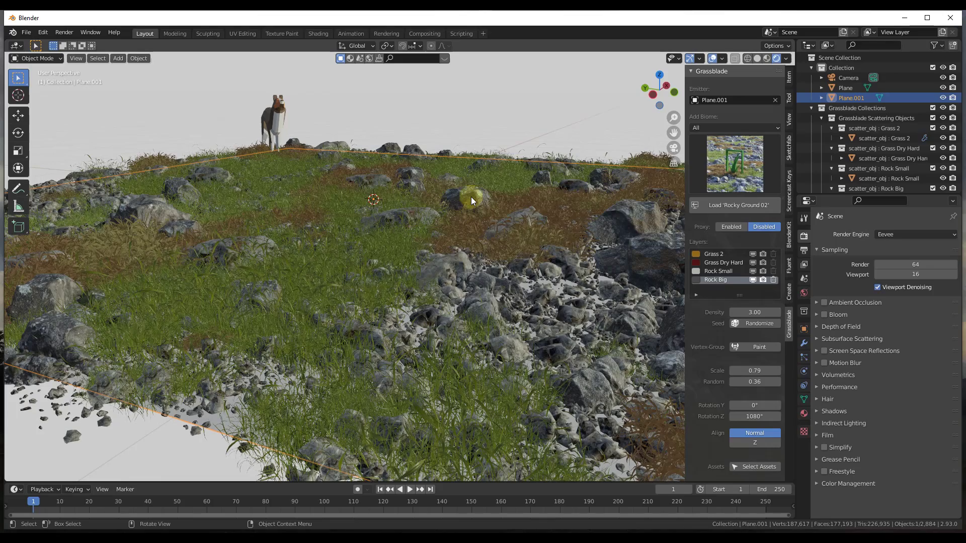
# Set the density of the Rock Big scatter layer to 4
pyautogui.click(714, 271)
pyautogui.click(714, 280)
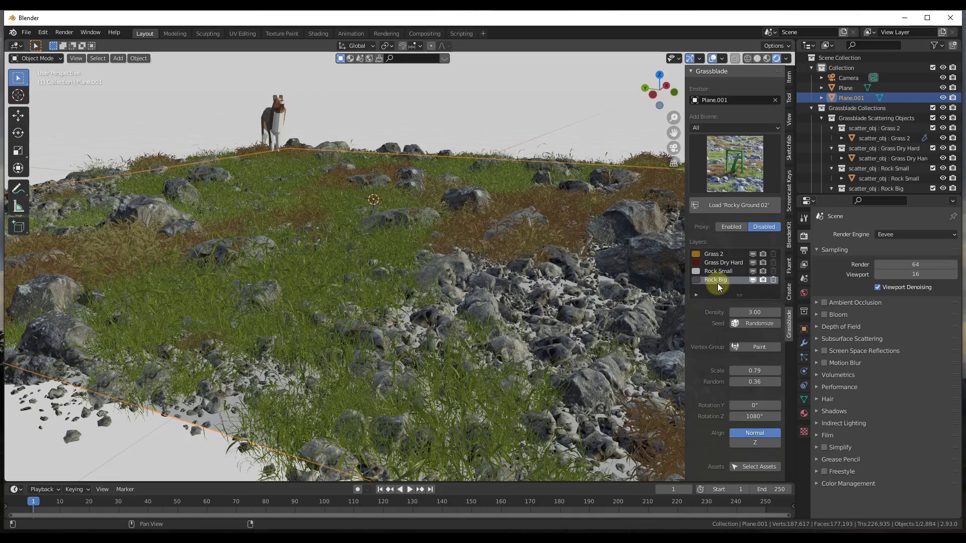
pyautogui.doubleClick(743, 311)
pyautogui.write('3.0')
pyautogui.press('Return')
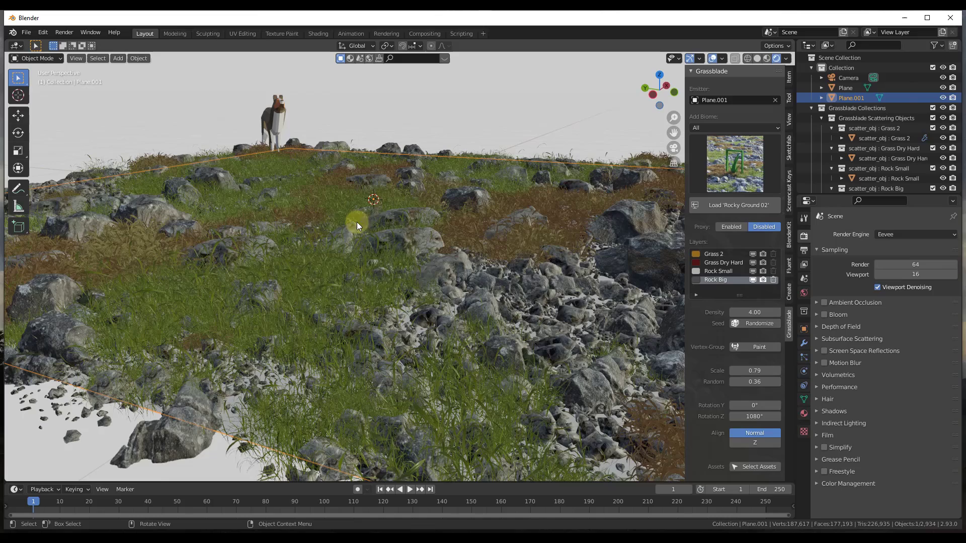
# Randomize the seed of the Rock Big layer several times to get a different rock distribution
pyautogui.click(755, 324)
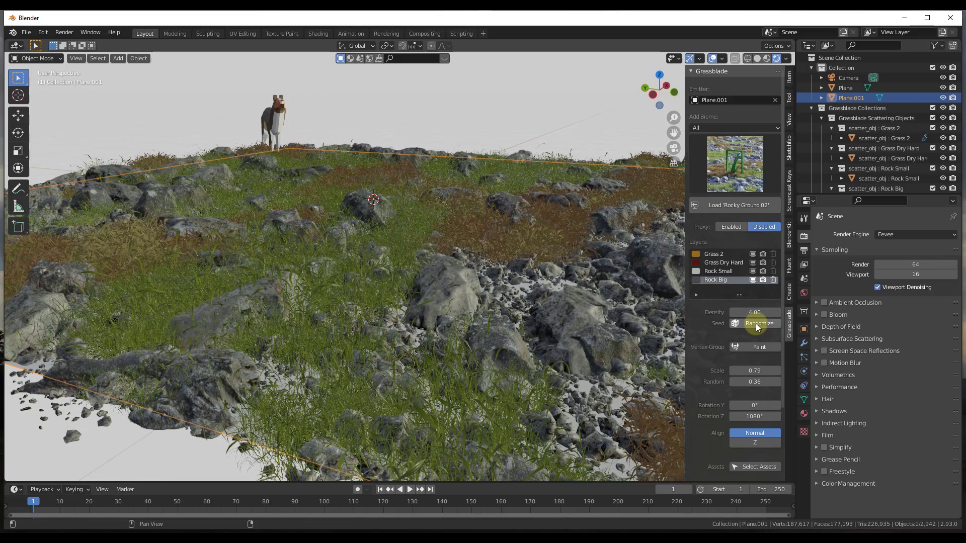
pyautogui.click(755, 324)
pyautogui.click(756, 324)
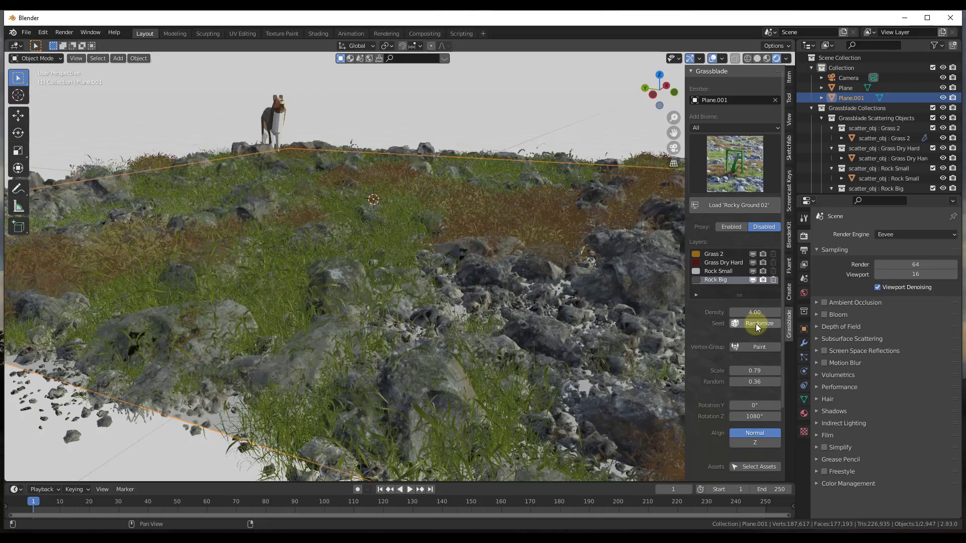
pyautogui.click(755, 323)
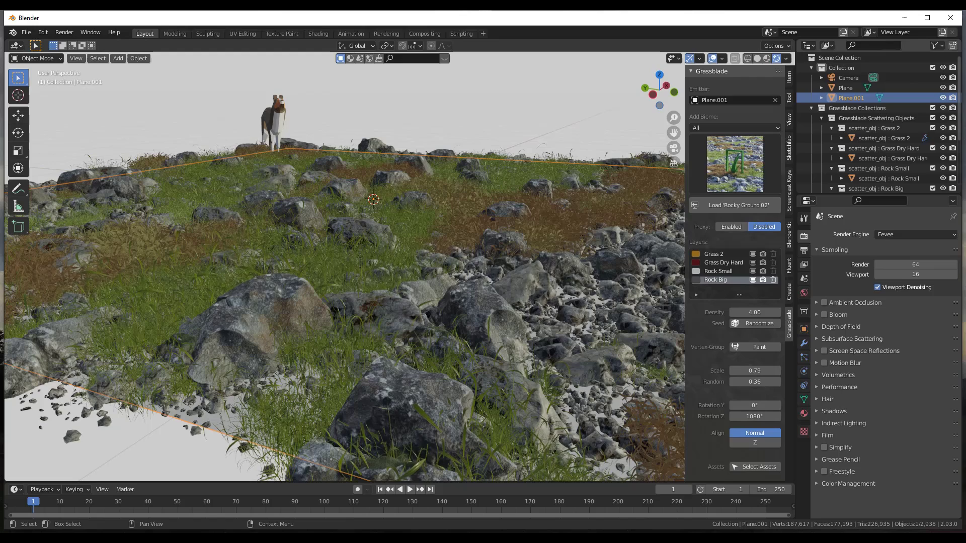
# Switch the viewport to material preview shading and enable proxy display for the scattered biome objects
pyautogui.click(767, 58)
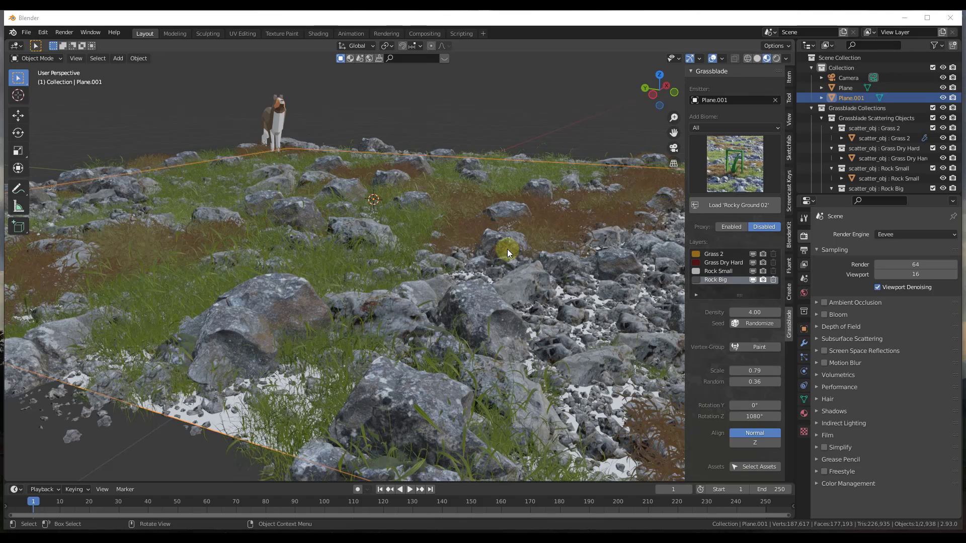
pyautogui.click(732, 226)
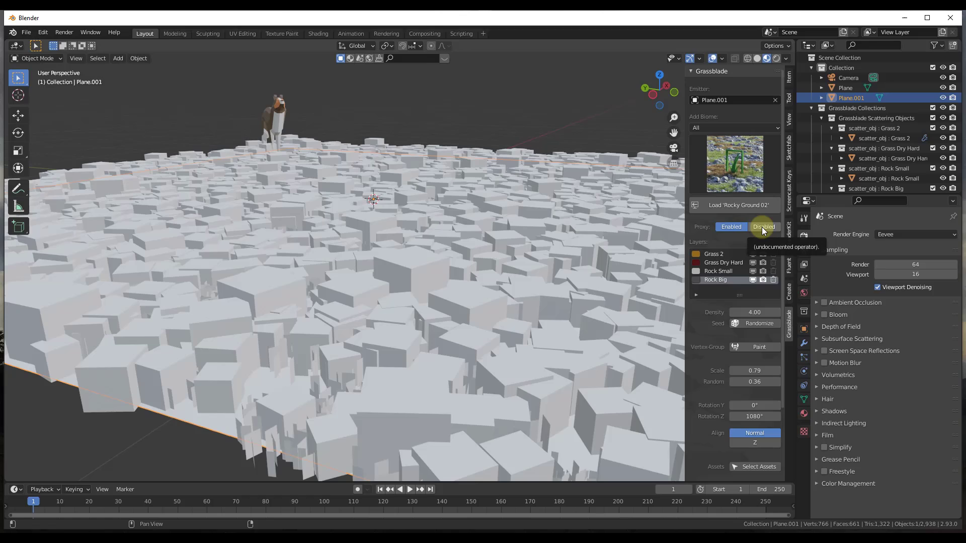
pyautogui.moveTo(499, 255)
pyautogui.mouseDown(button='middle')
pyautogui.moveTo(470, 243)
pyautogui.moveTo(482, 261)
pyautogui.mouseUp(button='middle')
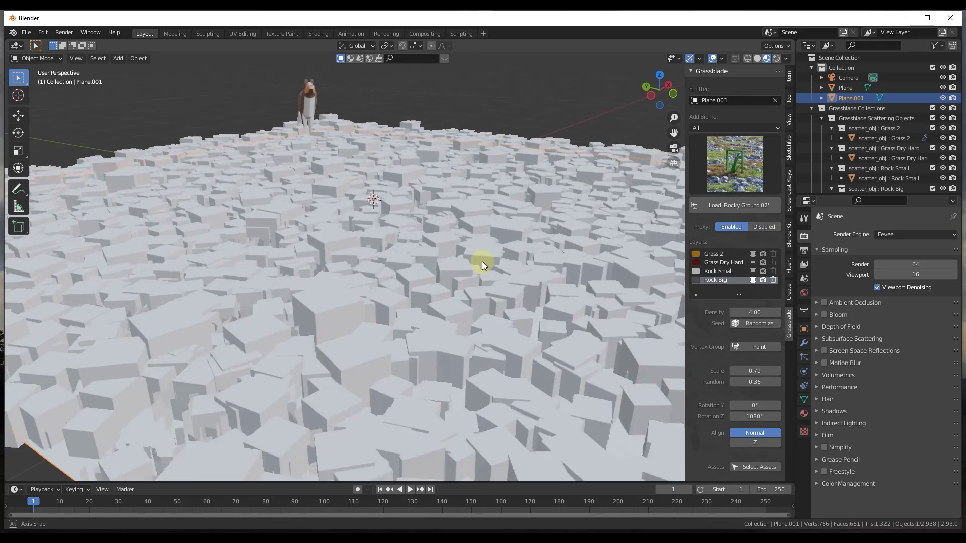
pyautogui.scroll(-8, 436, 275)
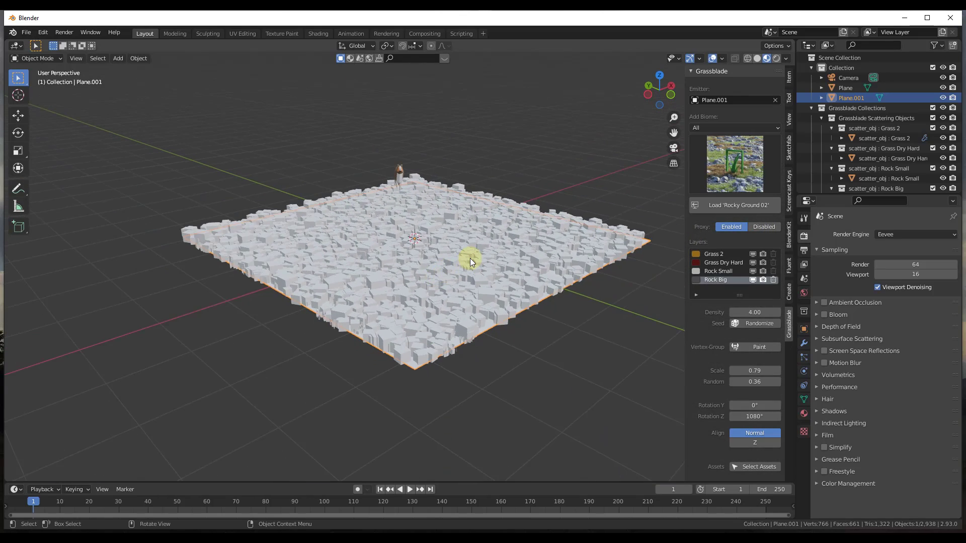
pyautogui.scroll(5, 466, 256)
pyautogui.moveTo(398, 231); pyautogui.dragTo(399, 231, button='middle')
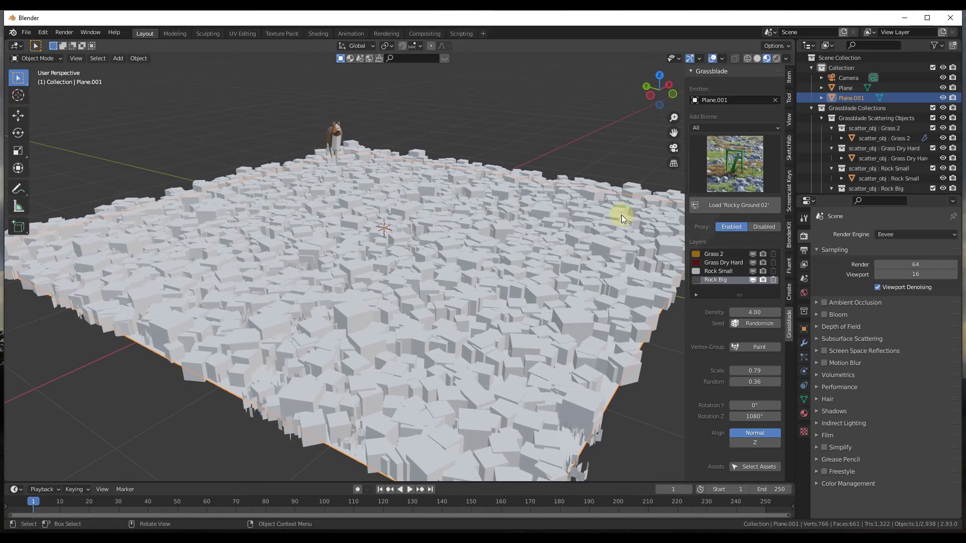
# Inspect the proxy boxes of the scattered rocky biome from another viewing angle
pyautogui.click(763, 227)
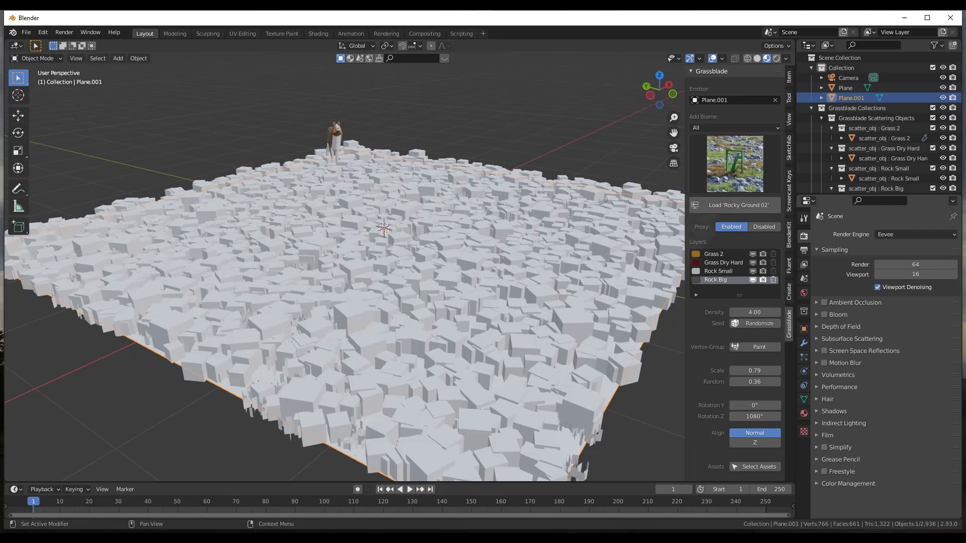
pyautogui.moveTo(303, 289); pyautogui.dragTo(294, 255, button='middle')
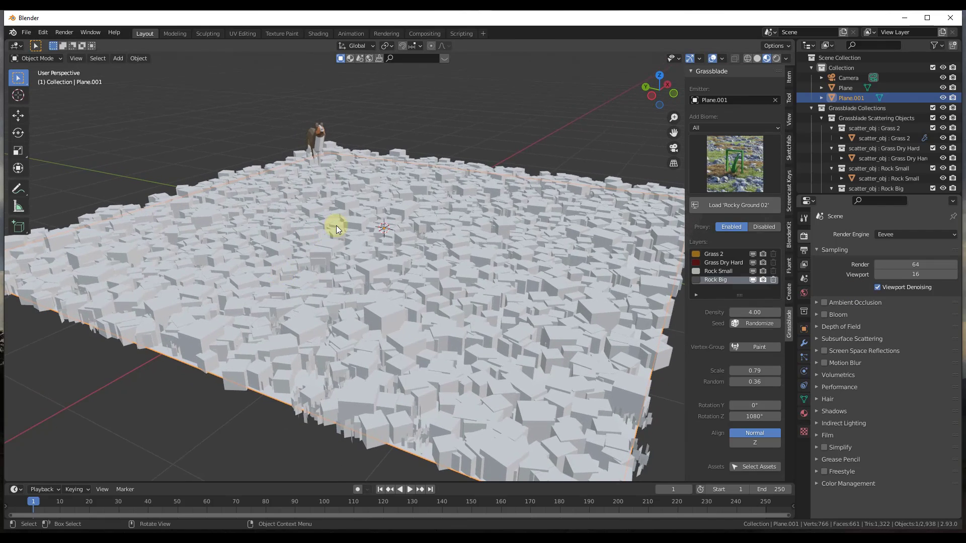
pyautogui.scroll(2, 336, 226)
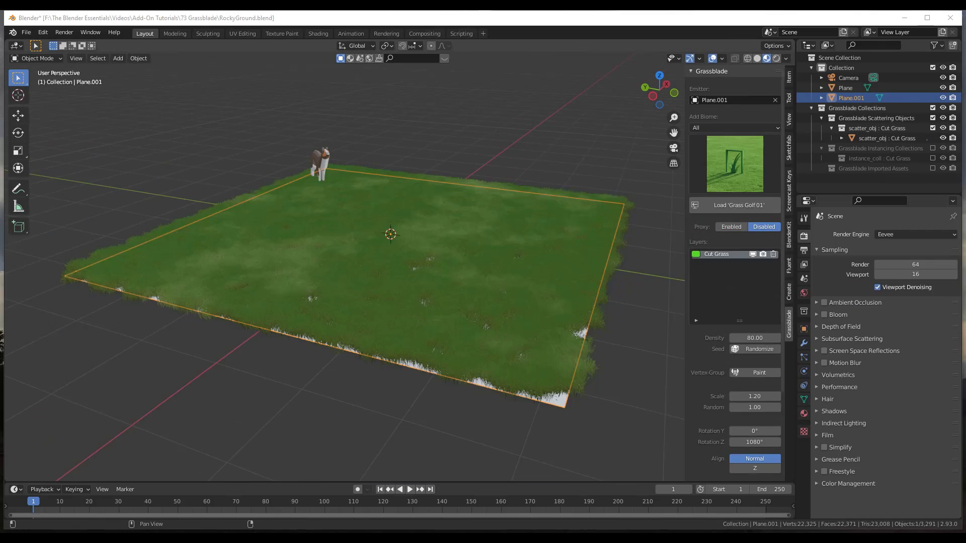
pyautogui.scroll(3, 551, 234)
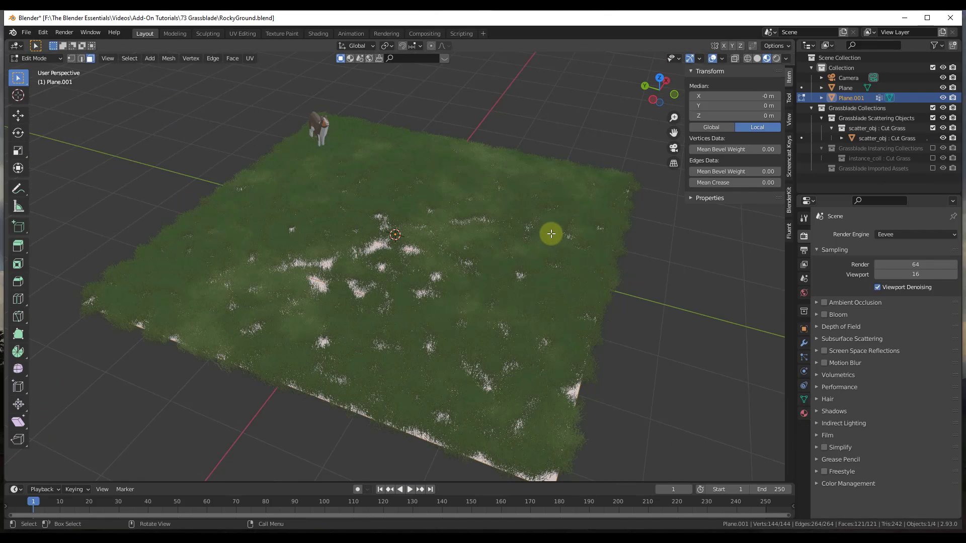
# Subdivide all faces of the grass emitter plane with 10 cuts
pyautogui.rightClick(382, 251)
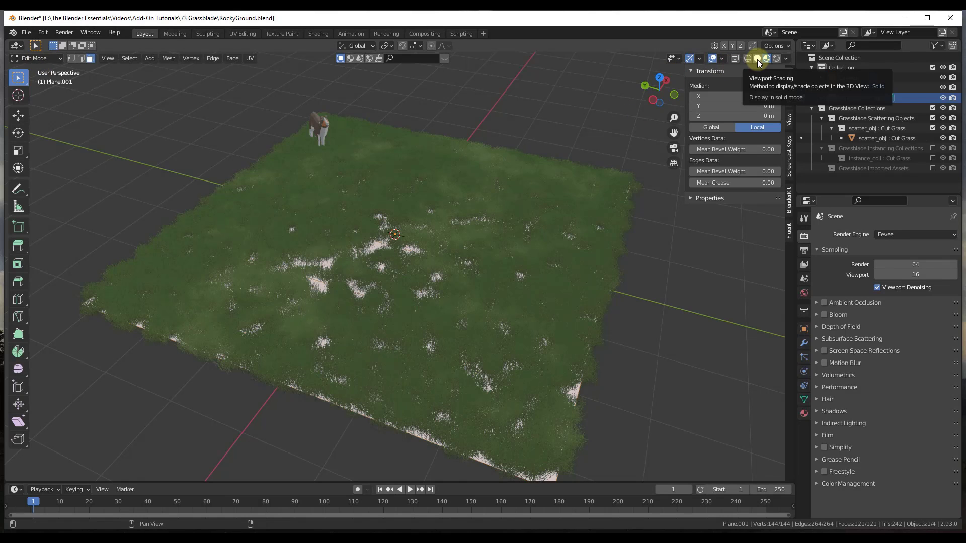
pyautogui.rightClick(369, 255)
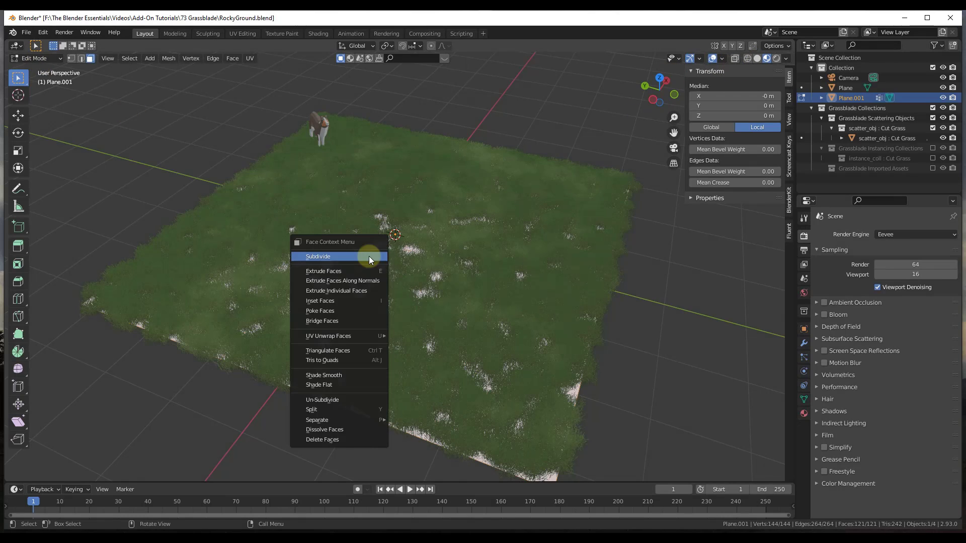
pyautogui.click(334, 258)
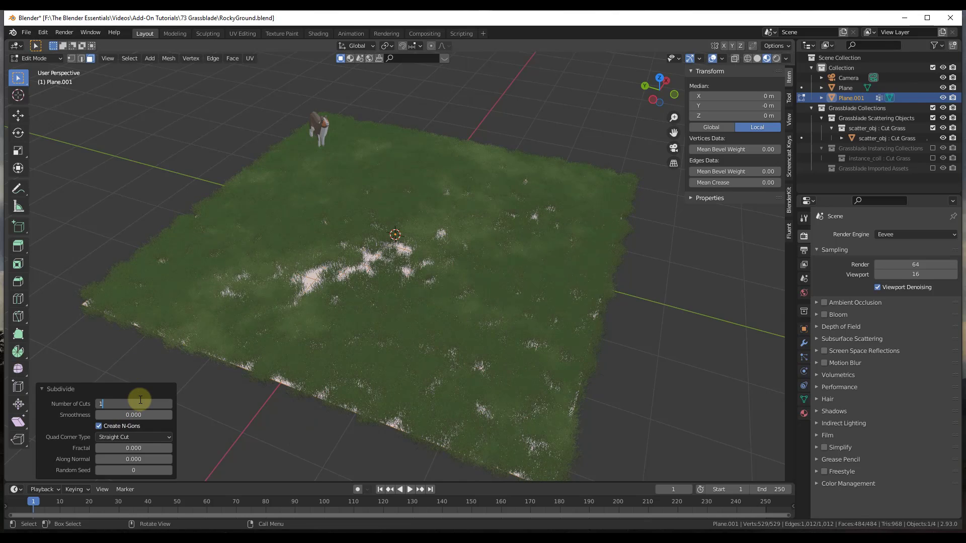
pyautogui.write('0')
pyautogui.press('Return')
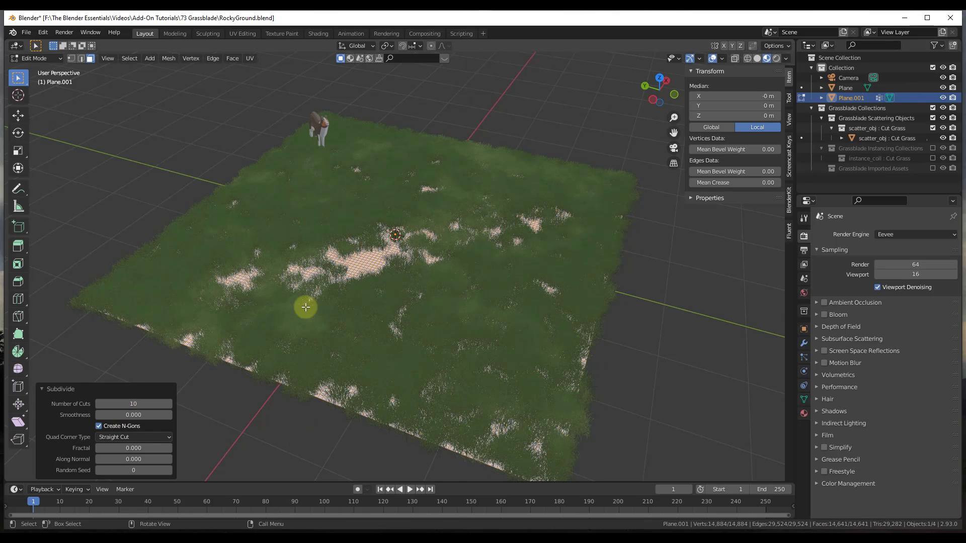
# Set the plane's subdivision to 5 cuts and return to Object Mode
pyautogui.doubleClick(136, 401)
pyautogui.write('5')
pyautogui.press('Return')
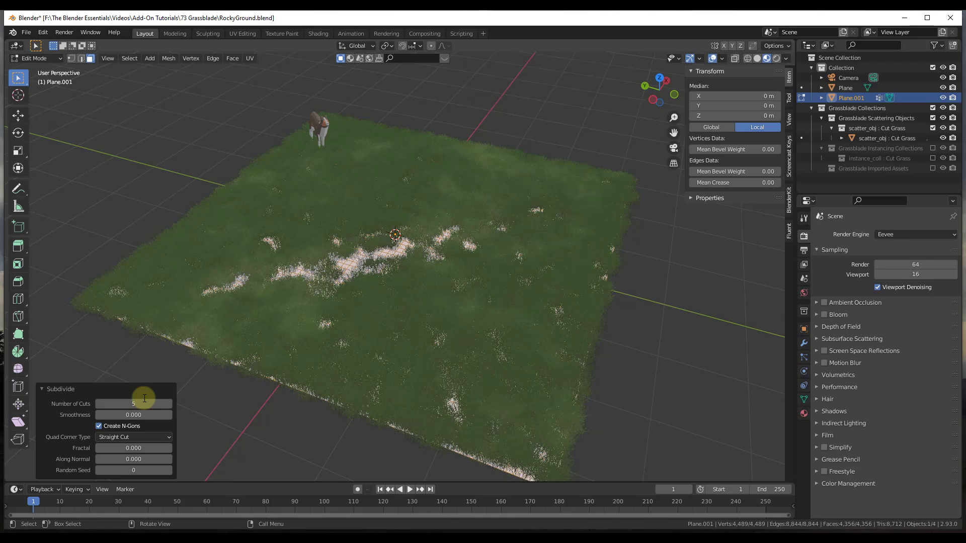
pyautogui.press('Tab')
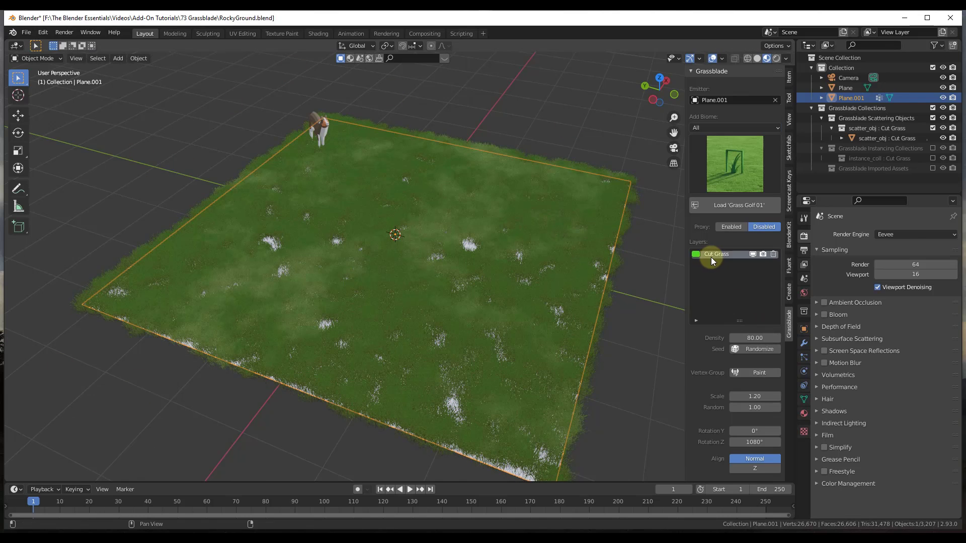
# Start painting the Cut Grass layer's vertex group and brush full weight across the middle of the plane
pyautogui.click(755, 372)
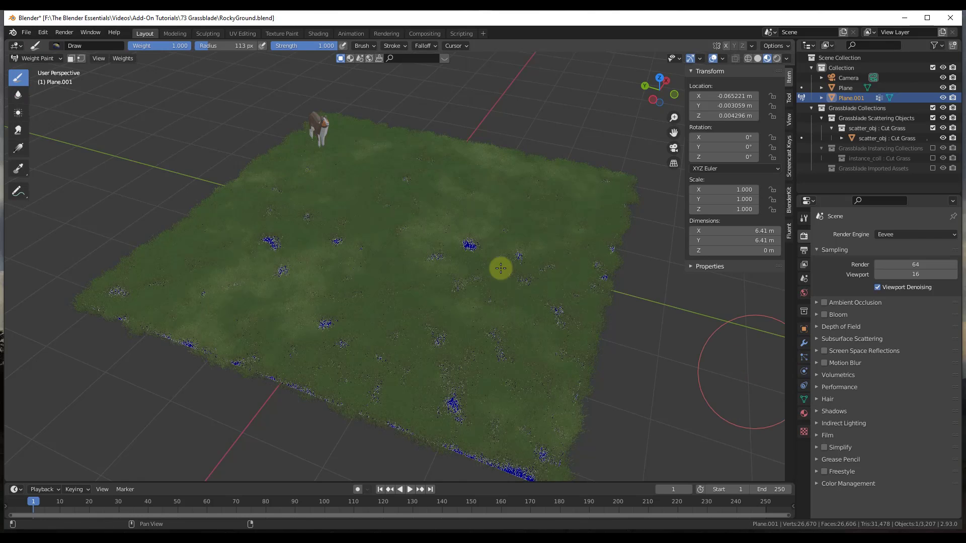
pyautogui.moveTo(231, 275)
pyautogui.mouseDown()
pyautogui.moveTo(418, 222)
pyautogui.moveTo(496, 185)
pyautogui.moveTo(553, 202)
pyautogui.mouseUp()
pyautogui.moveTo(428, 217)
pyautogui.mouseDown()
pyautogui.moveTo(247, 279)
pyautogui.moveTo(226, 302)
pyautogui.moveTo(500, 204)
pyautogui.moveTo(560, 211)
pyautogui.moveTo(255, 300)
pyautogui.moveTo(317, 300)
pyautogui.moveTo(522, 252)
pyautogui.moveTo(287, 284)
pyautogui.moveTo(510, 237)
pyautogui.moveTo(493, 276)
pyautogui.mouseUp()
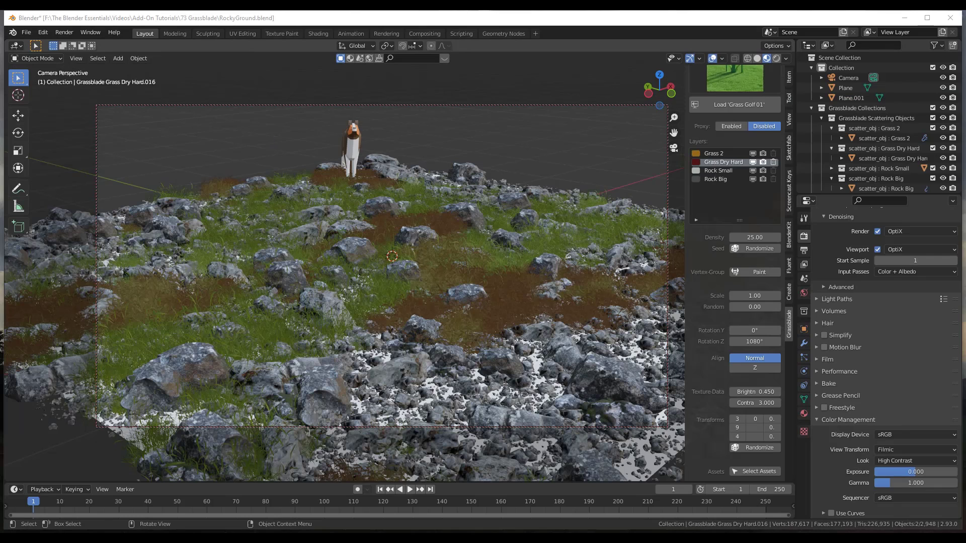
# Select the source asset objects of the Grass Dry Hard layer in the rocky biome scene
pyautogui.click(713, 153)
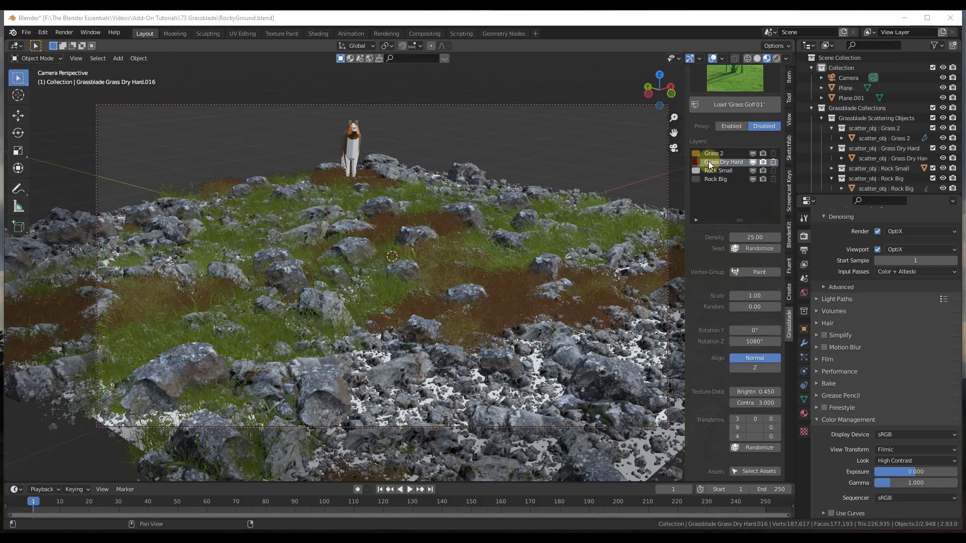
pyautogui.scroll(3, 528, 314)
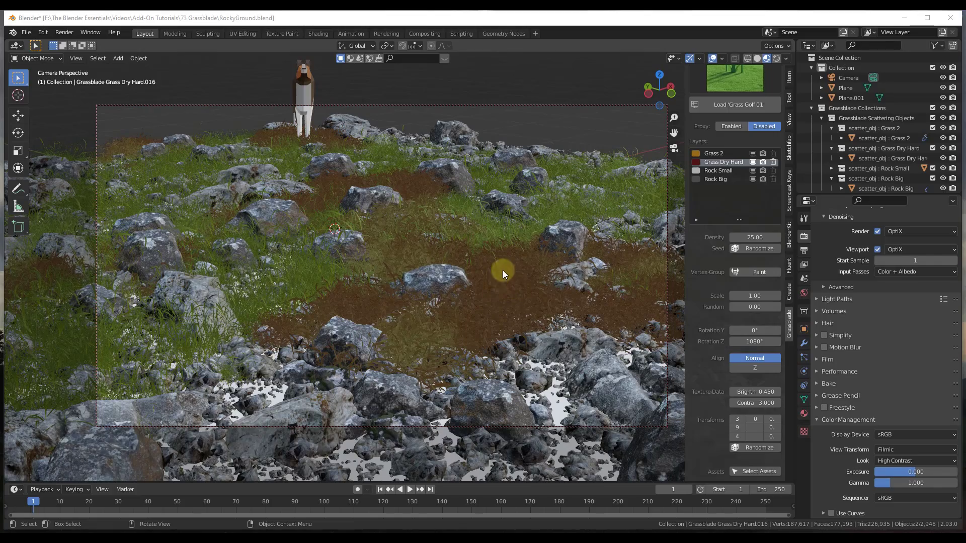
pyautogui.scroll(-4, 503, 270)
pyautogui.scroll(-1, 744, 466)
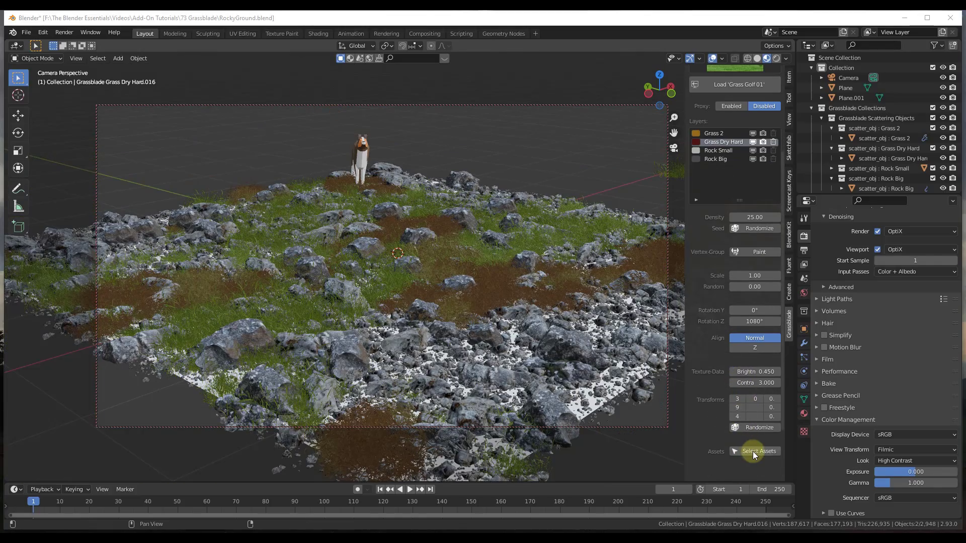
pyautogui.click(752, 451)
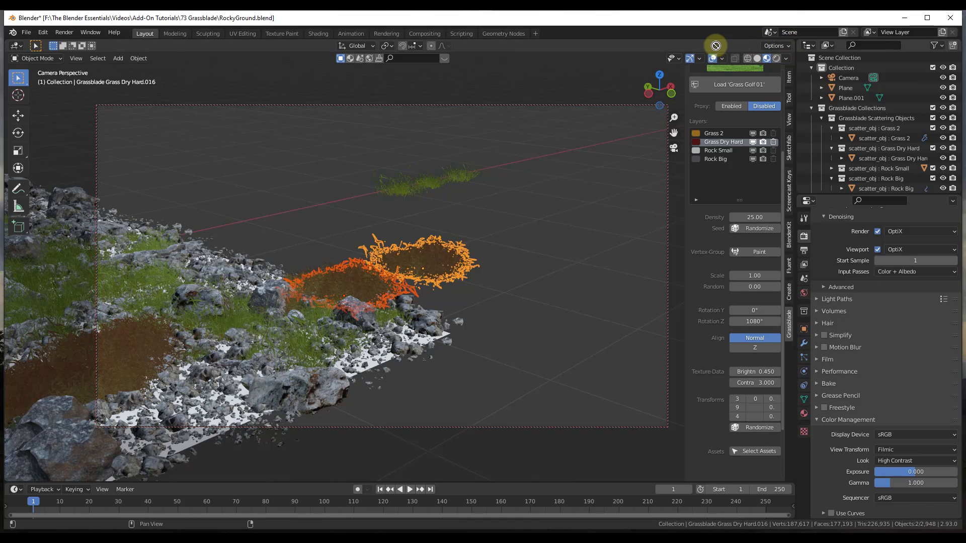
# Split the viewport into two areas, show the VEGETATION_GRASS node in a Shader Editor, and hide the 3D viewport's sidebar
pyautogui.moveTo(715, 45); pyautogui.dragTo(428, 48)
pyautogui.click(422, 46)
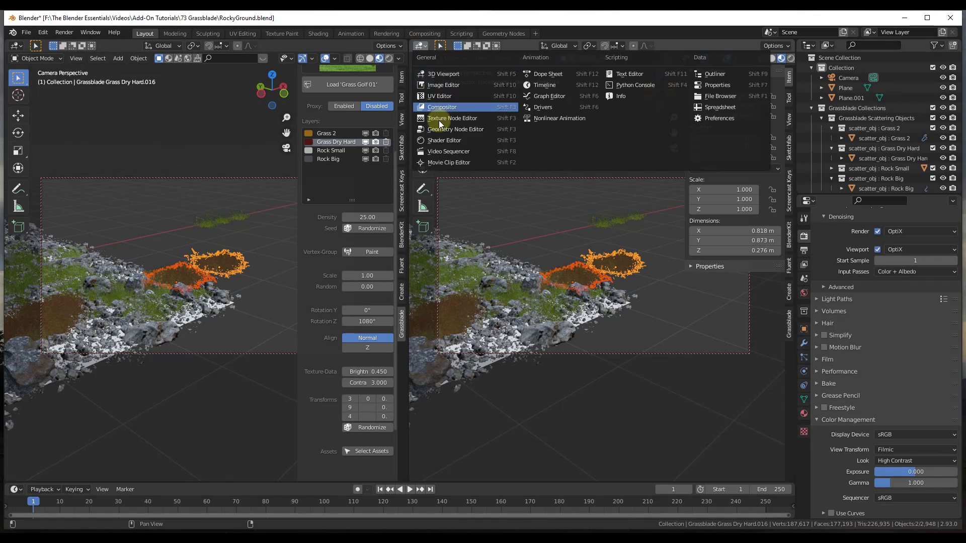
pyautogui.click(440, 141)
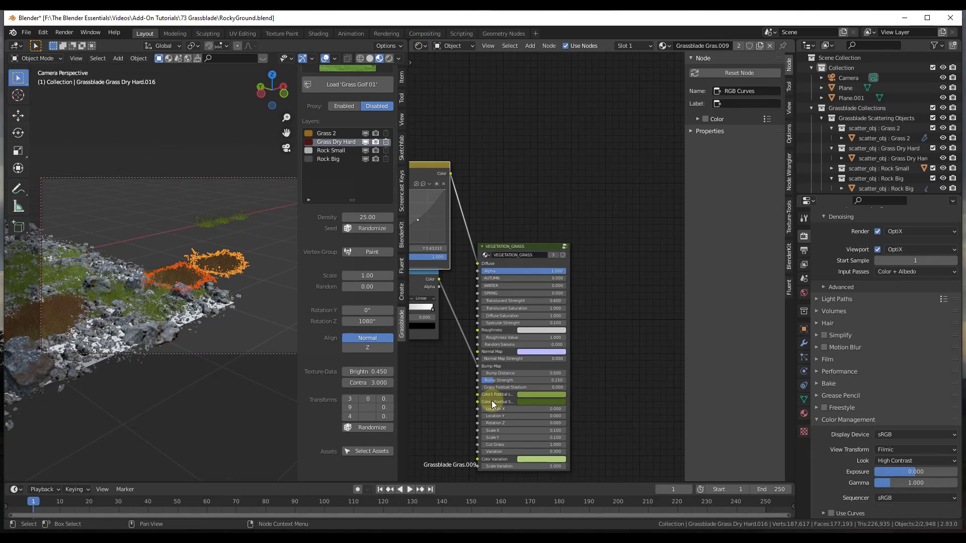
pyautogui.scroll(4, 491, 400)
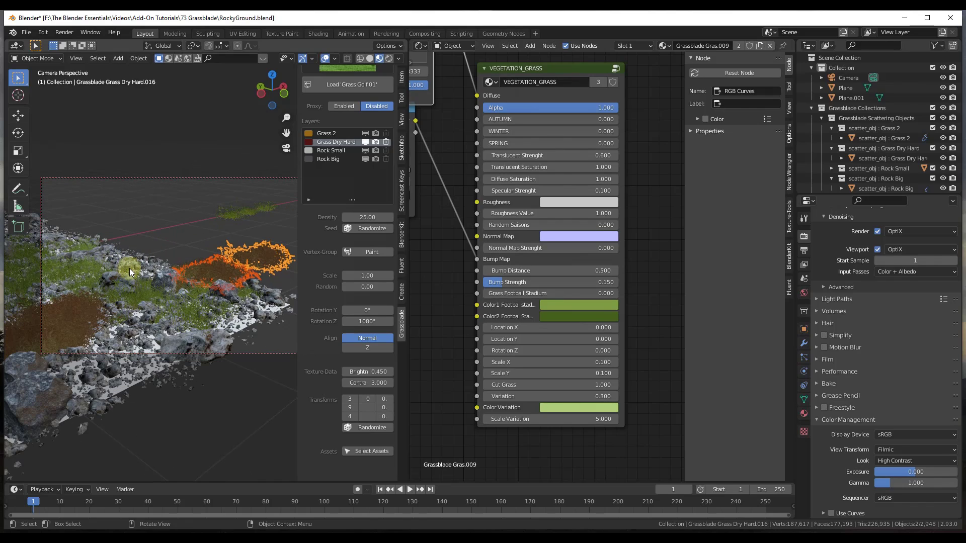
pyautogui.press('n')
pyautogui.scroll(3, 204, 281)
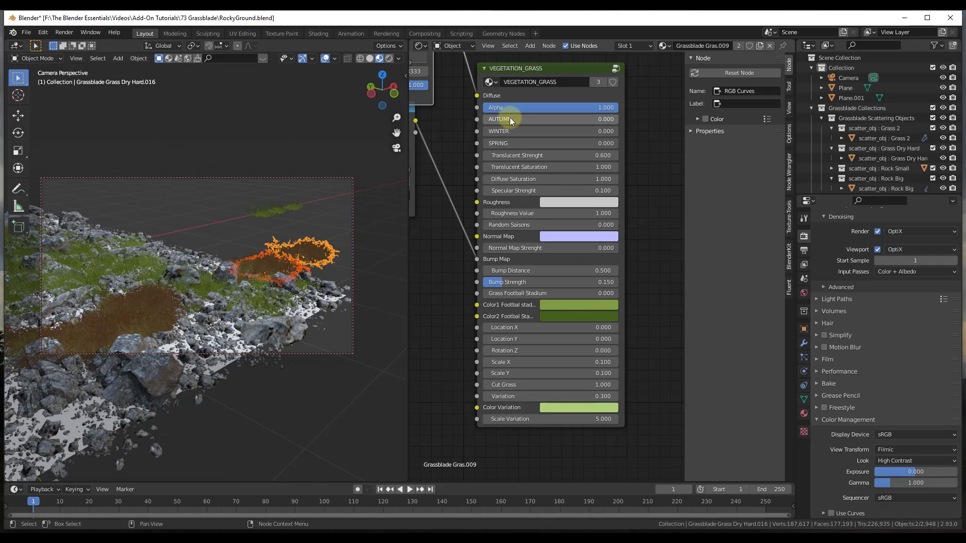
# Try the VEGETATION_GRASS node's Spring and Autumn values at 1.000, resetting each to 0, and check the dry grass
pyautogui.moveTo(509, 117); pyautogui.dragTo(674, 149)
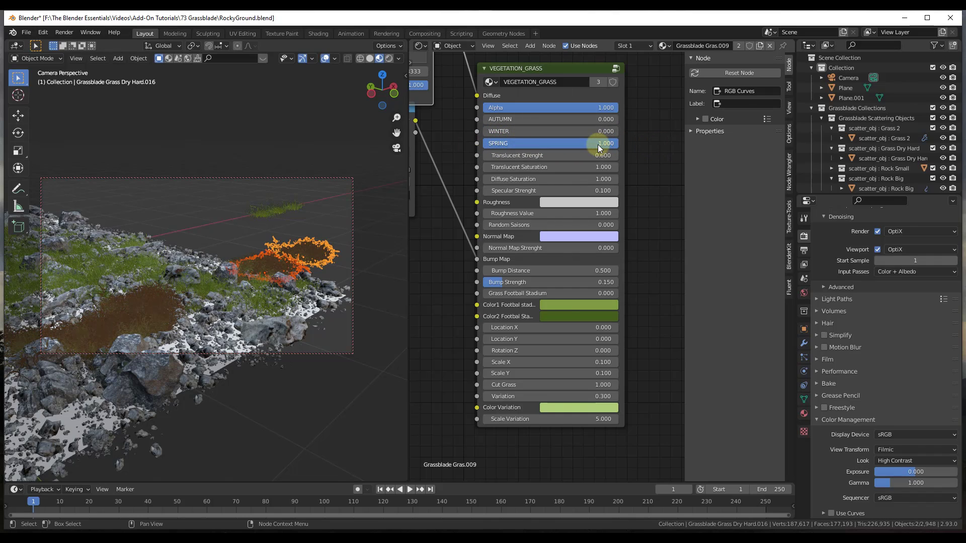
pyautogui.moveTo(598, 144); pyautogui.dragTo(424, 145)
pyautogui.moveTo(500, 121); pyautogui.dragTo(657, 123)
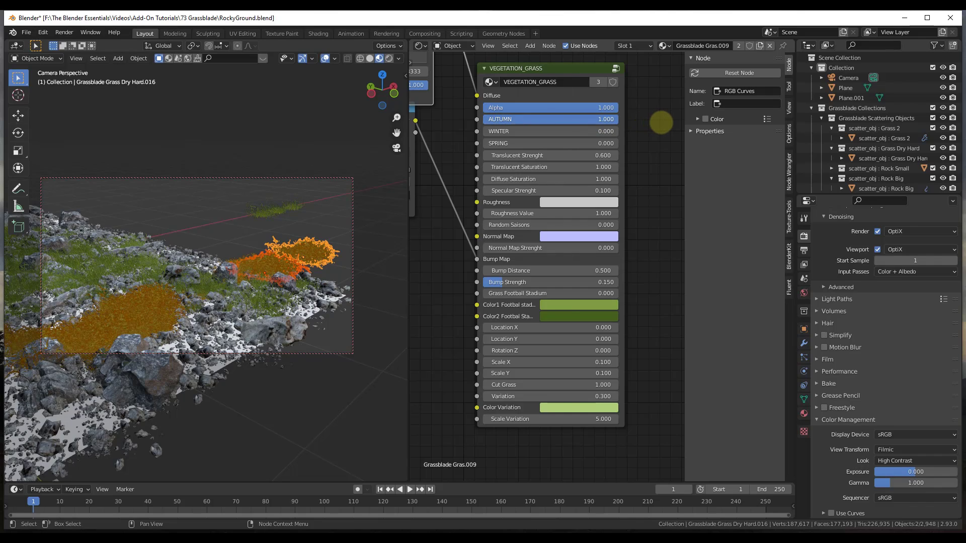
pyautogui.moveTo(558, 120); pyautogui.dragTo(478, 125)
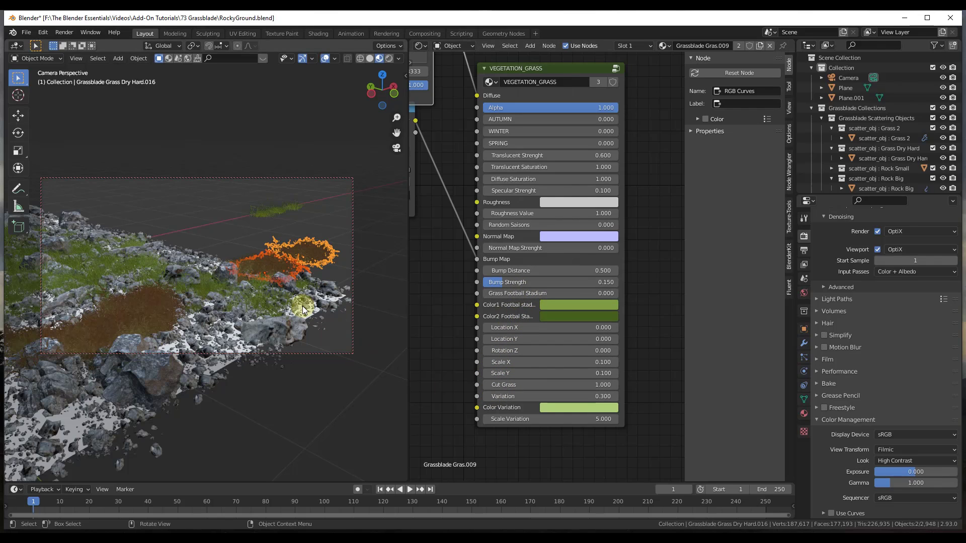
pyautogui.moveTo(134, 272); pyautogui.dragTo(243, 281, button='middle')
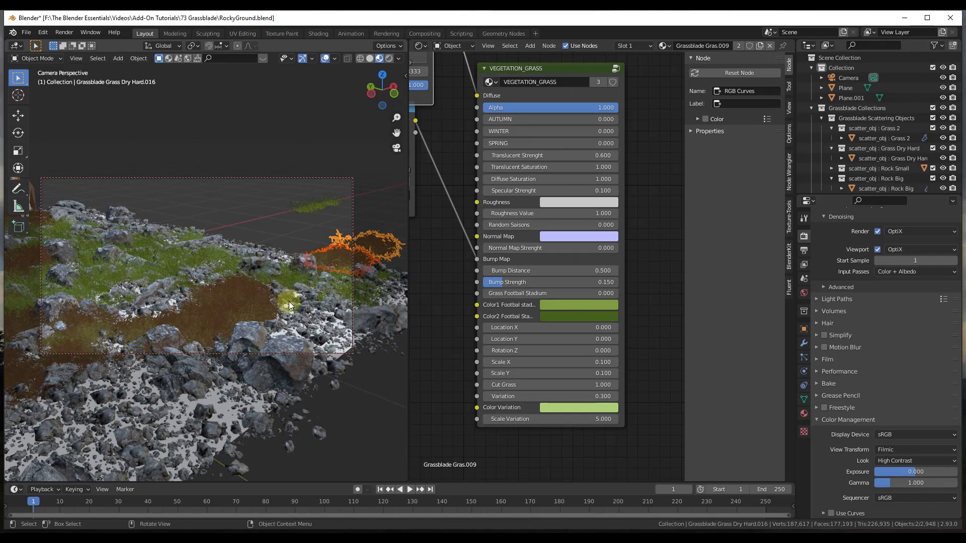
# Open the Geometry Nodes workspace for scatter_obj : Grass Dry Hard and select each of the two dry grass patches beside the terrain
pyautogui.click(885, 158)
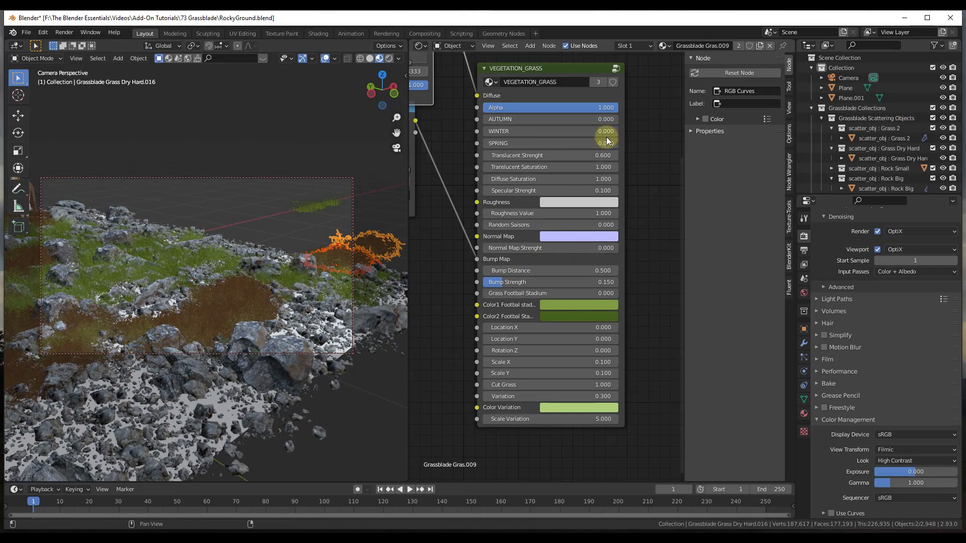
pyautogui.click(503, 33)
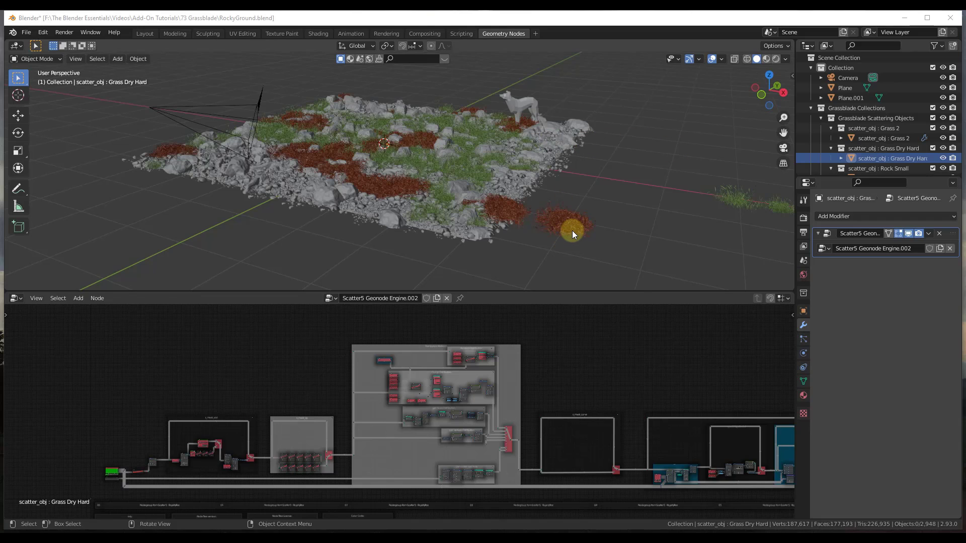
pyautogui.click(497, 211)
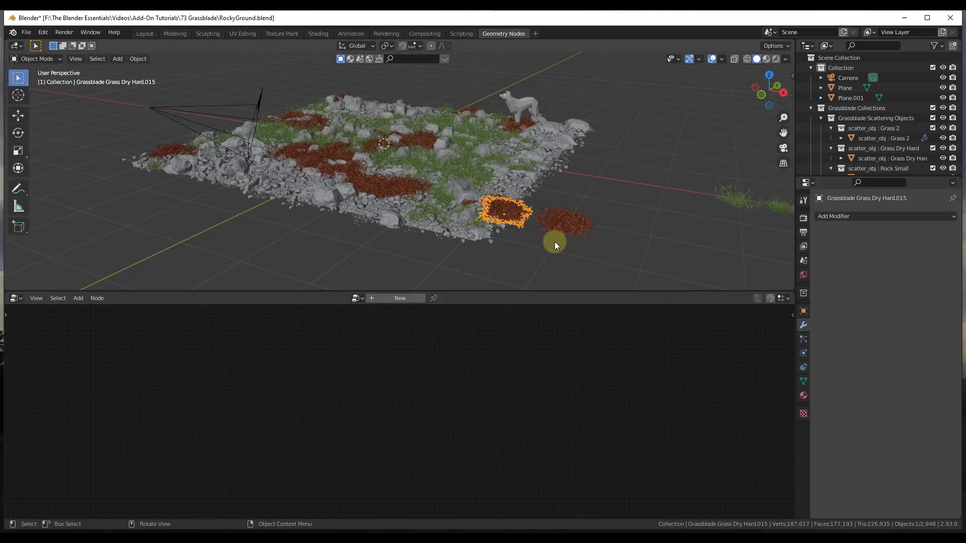
pyautogui.click(566, 220)
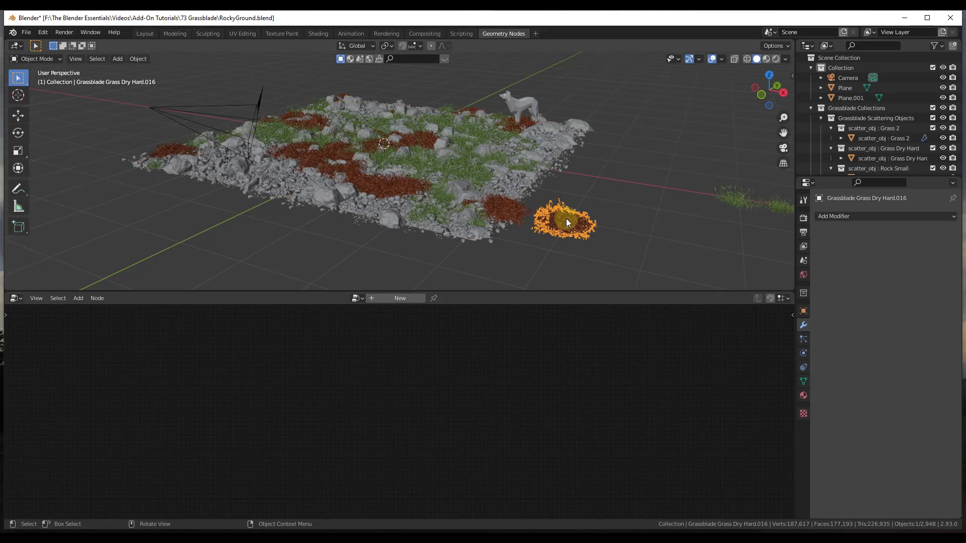
# Examine the geometry node tree of scatter_obj : Grass 2, from the mask and distribution groups to the scale frames
pyautogui.click(872, 139)
pyautogui.moveTo(409, 415); pyautogui.dragTo(467, 337, button='middle')
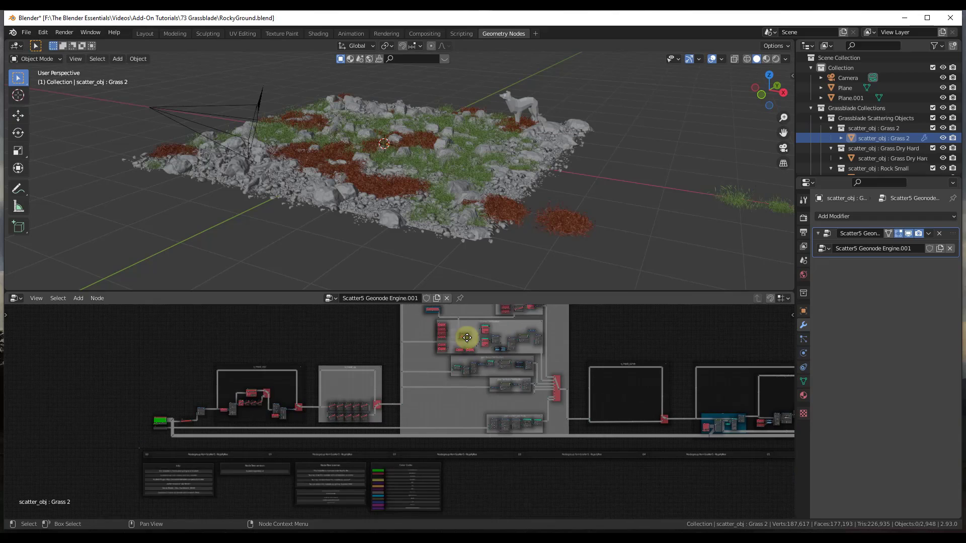
pyautogui.scroll(7, 184, 384)
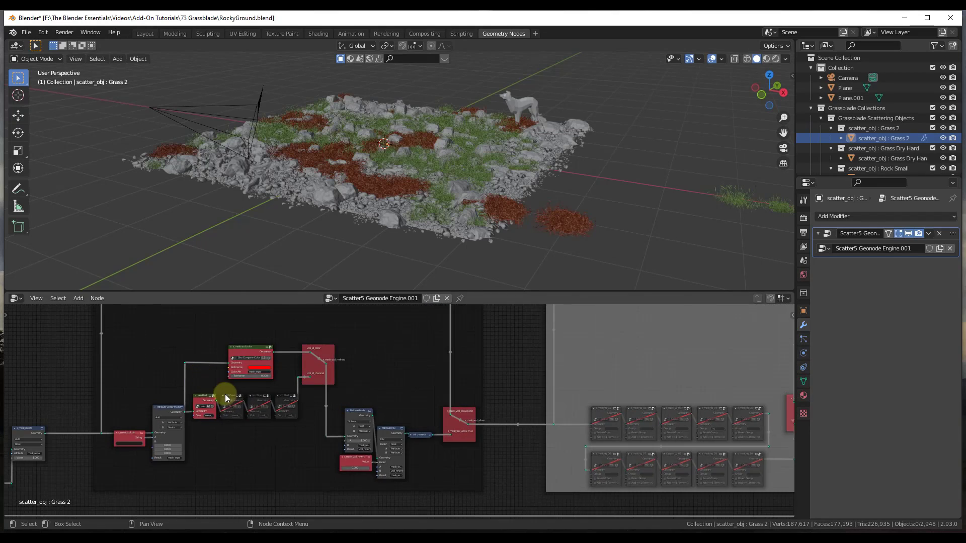
pyautogui.scroll(-3, 558, 410)
pyautogui.keyDown('ctrl'); pyautogui.moveTo(602, 406); pyautogui.dragTo(465, 403, button='middle'); pyautogui.keyUp('ctrl')
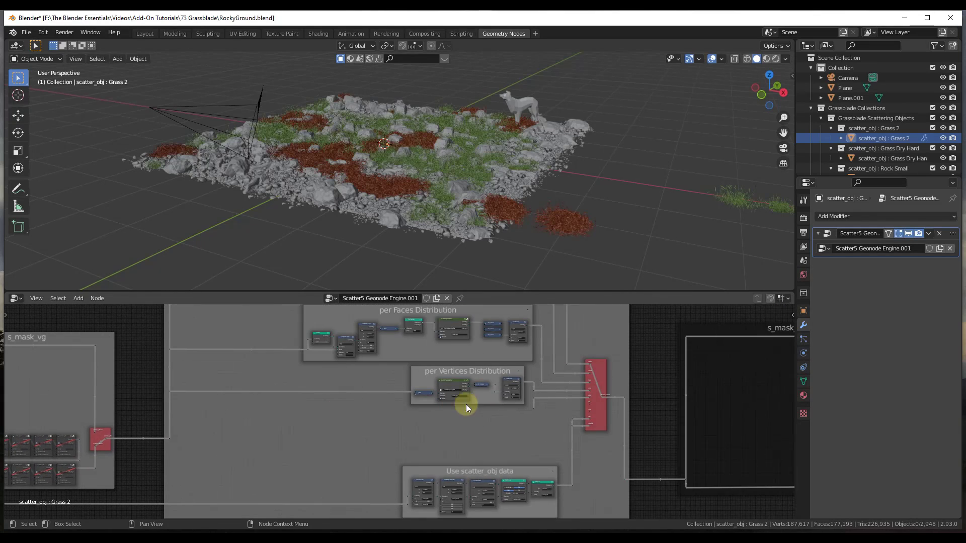
pyautogui.scroll(-5, 466, 403)
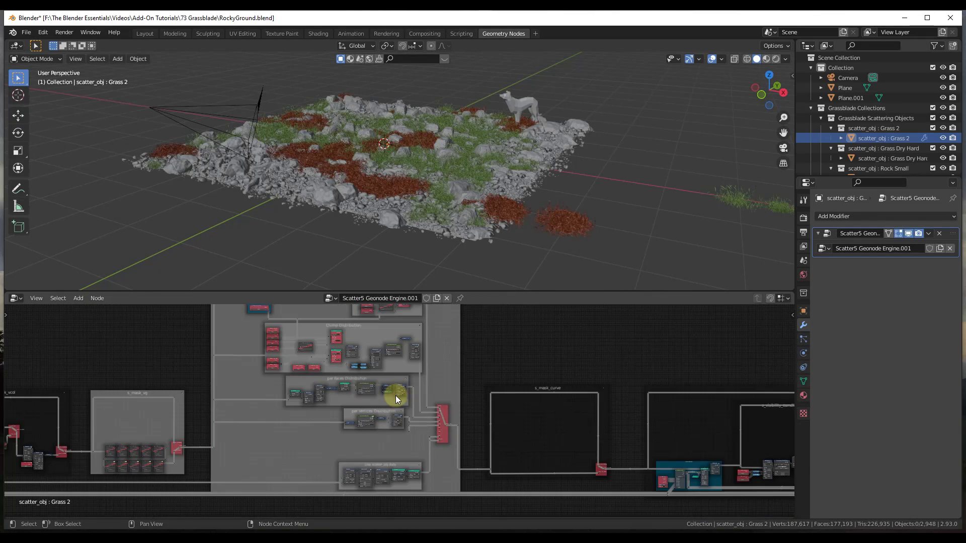
pyautogui.scroll(-2, 395, 395)
pyautogui.moveTo(674, 416); pyautogui.dragTo(201, 375, button='middle')
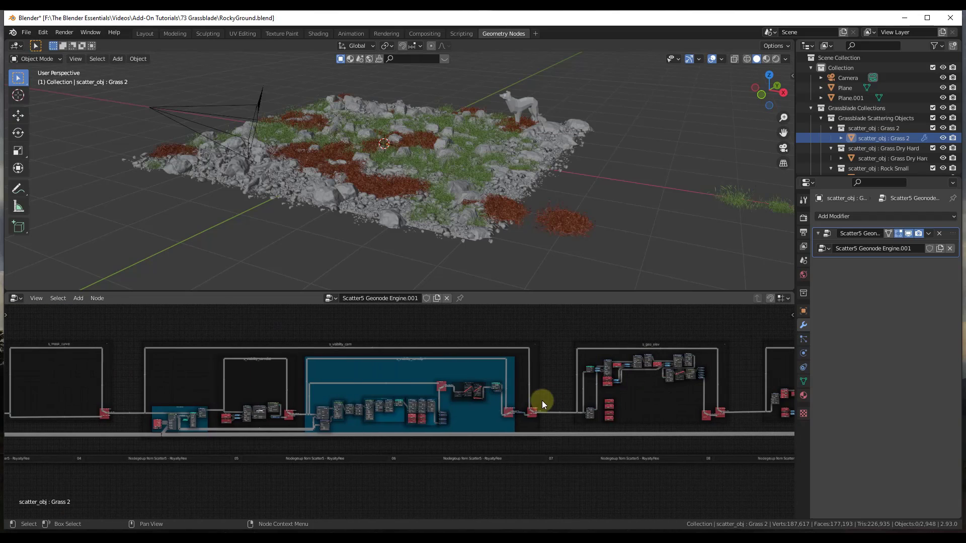
pyautogui.moveTo(542, 400)
pyautogui.mouseDown(button='middle')
pyautogui.moveTo(292, 384)
pyautogui.moveTo(55, 384)
pyautogui.mouseUp(button='middle')
pyautogui.moveTo(443, 386); pyautogui.dragTo(357, 388, button='middle')
pyautogui.moveTo(609, 384); pyautogui.dragTo(362, 378, button='middle')
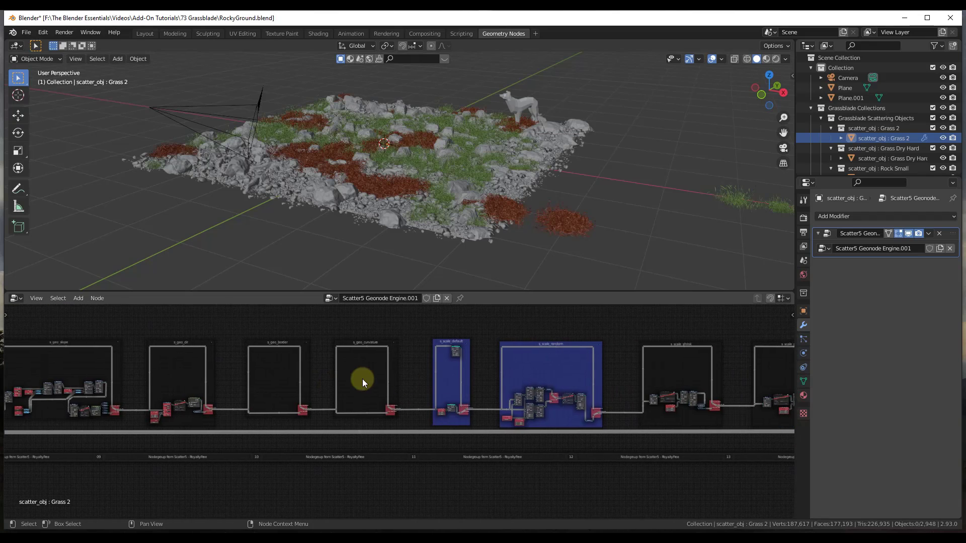
pyautogui.scroll(5, 614, 390)
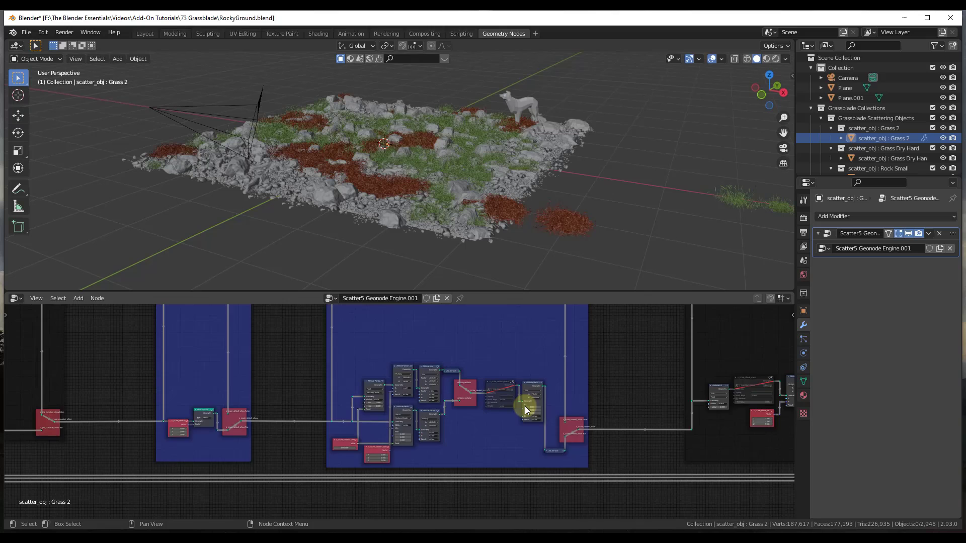
# Examine the s_scale_random frame and its neighbouring scale frames in the scatter_obj : Grass 2 geometry node tree
pyautogui.scroll(4, 436, 410)
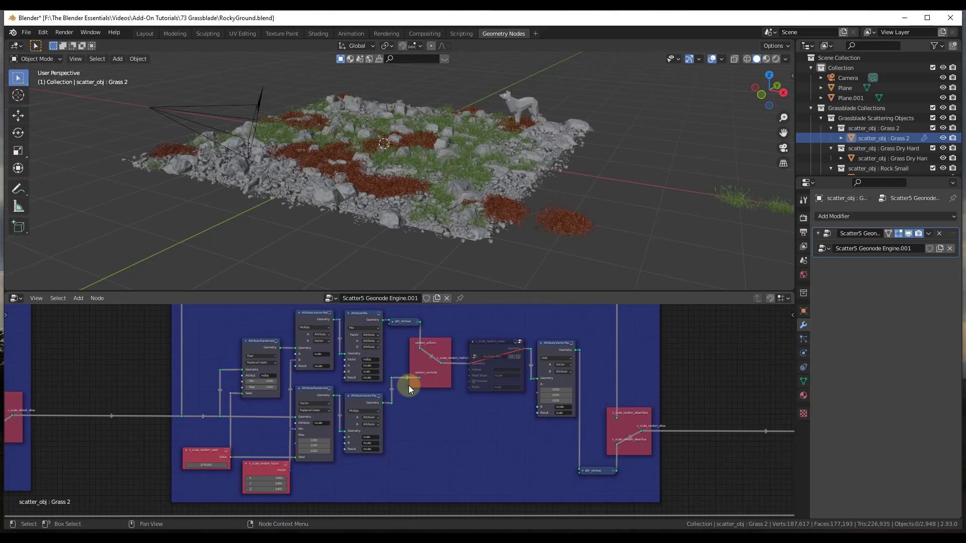
pyautogui.scroll(-4, 408, 385)
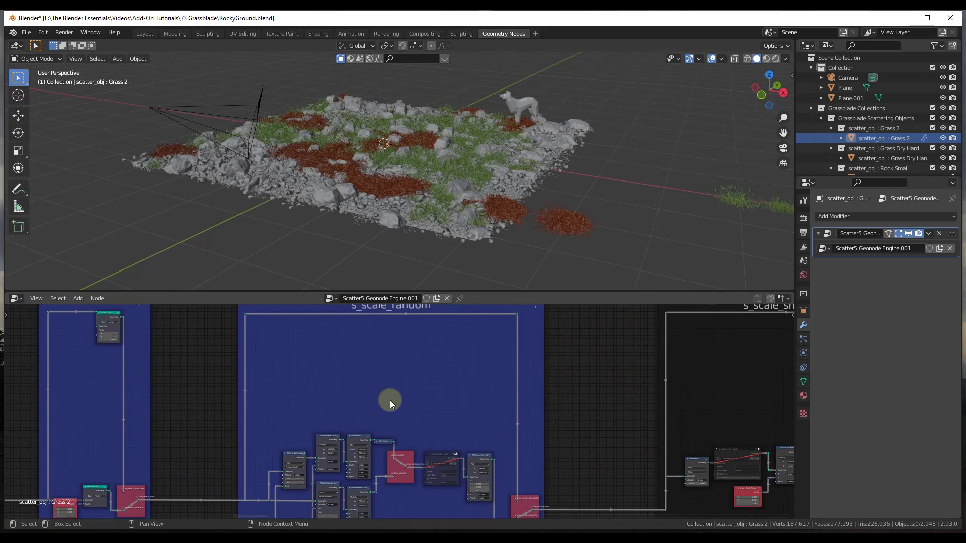
pyautogui.scroll(-2, 448, 352)
pyautogui.moveTo(643, 382); pyautogui.dragTo(614, 398, button='middle')
pyautogui.scroll(-1, 615, 397)
pyautogui.scroll(5, 364, 467)
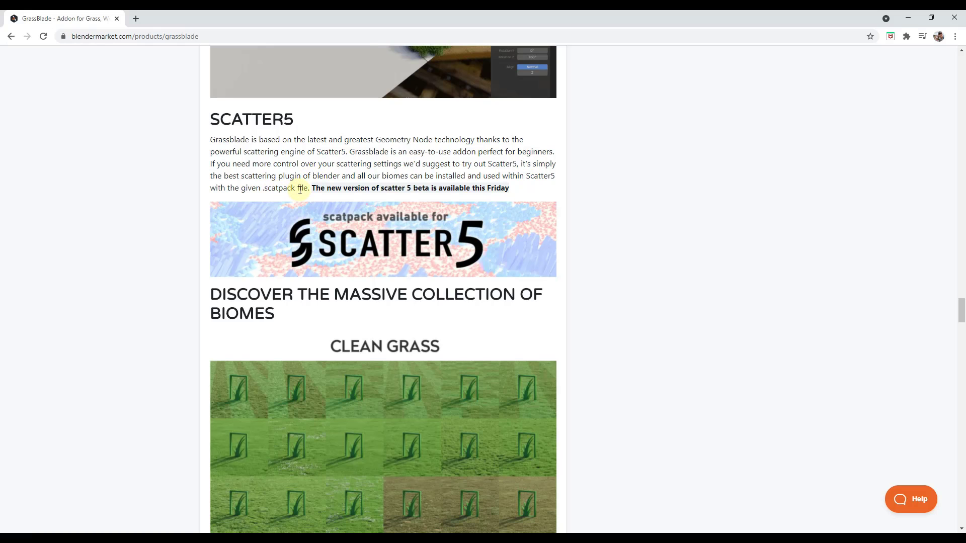
# Switch to the Grassblade page on blendermarket.com and review the Scatter5 section, biome collection, Lite and Pro versions, artist gallery and other add-ons
pyautogui.scroll(-3, 334, 259)
pyautogui.scroll(3, 317, 308)
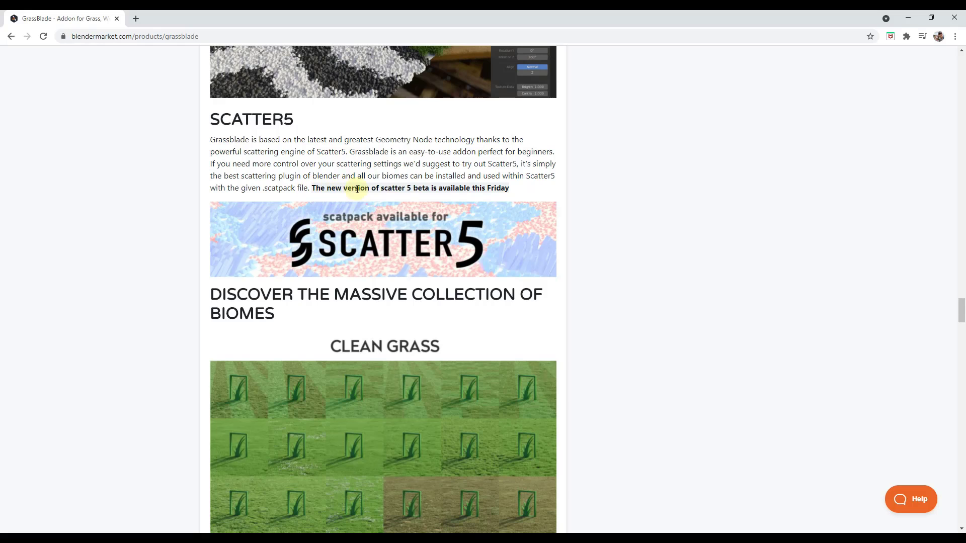
pyautogui.scroll(-15, 358, 189)
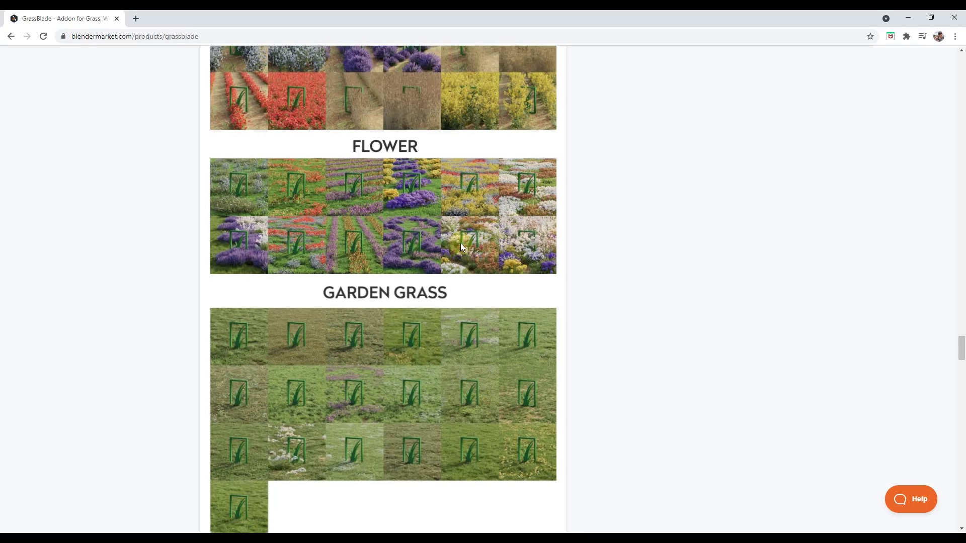
pyautogui.scroll(-20, 461, 247)
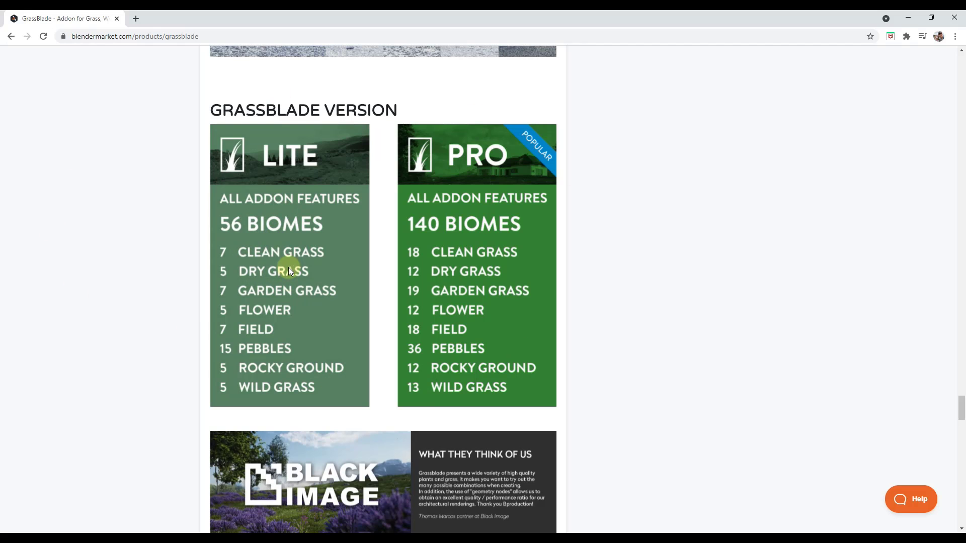
pyautogui.scroll(-10, 510, 266)
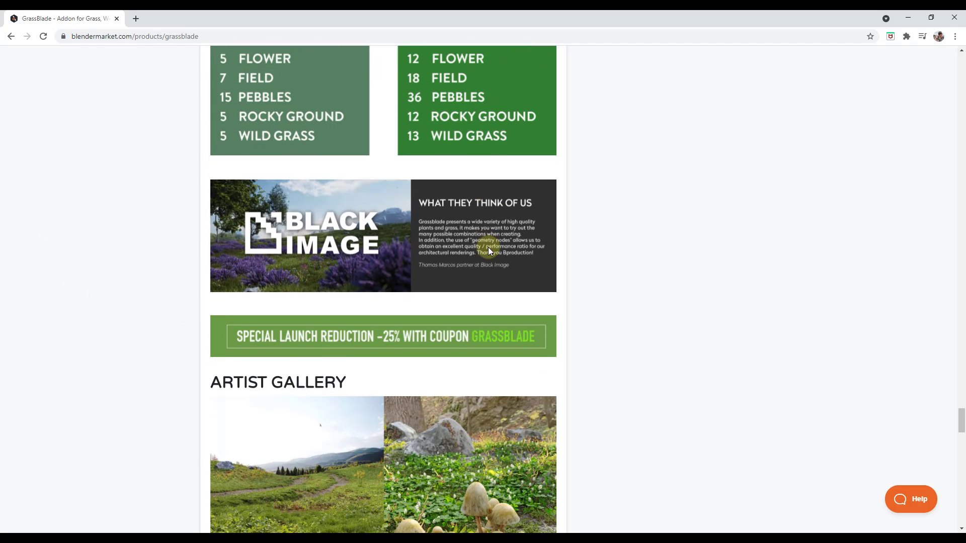
pyautogui.scroll(-5, 504, 256)
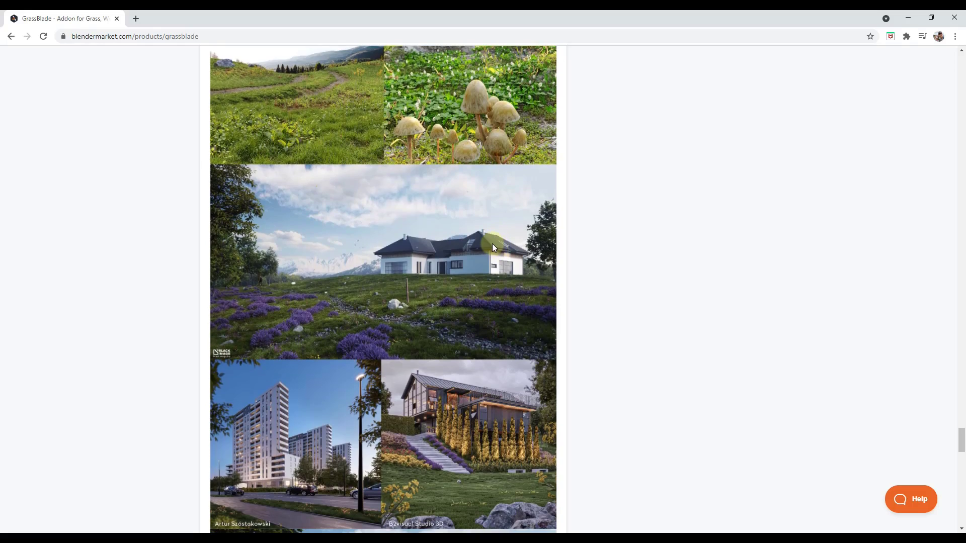
pyautogui.scroll(-15, 497, 243)
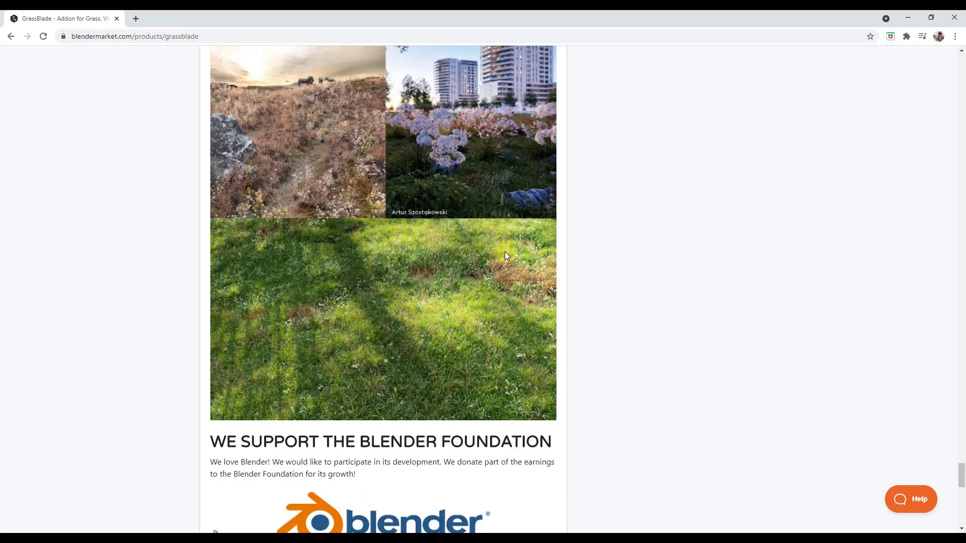
pyautogui.scroll(-8, 573, 265)
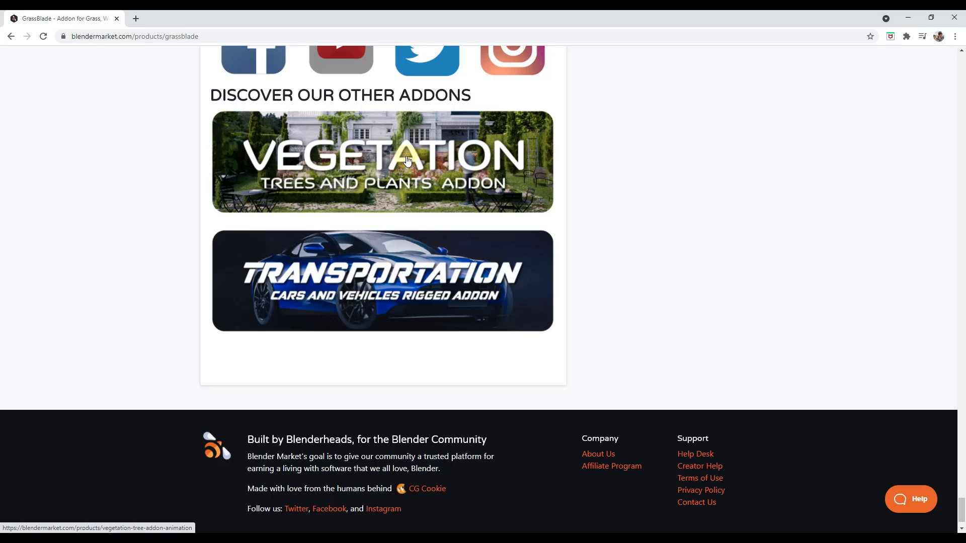
pyautogui.scroll(20, 485, 160)
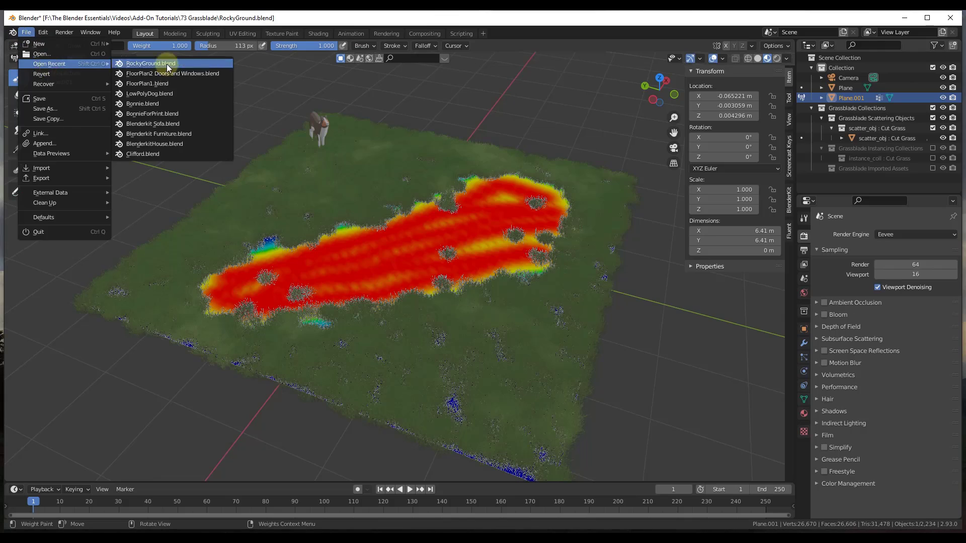
# Switch to Blender, open the recent file RockyGround.blend and disable the Grassblade proxy display
pyautogui.click(25, 236)
pyautogui.click(495, 294)
pyautogui.click(763, 196)
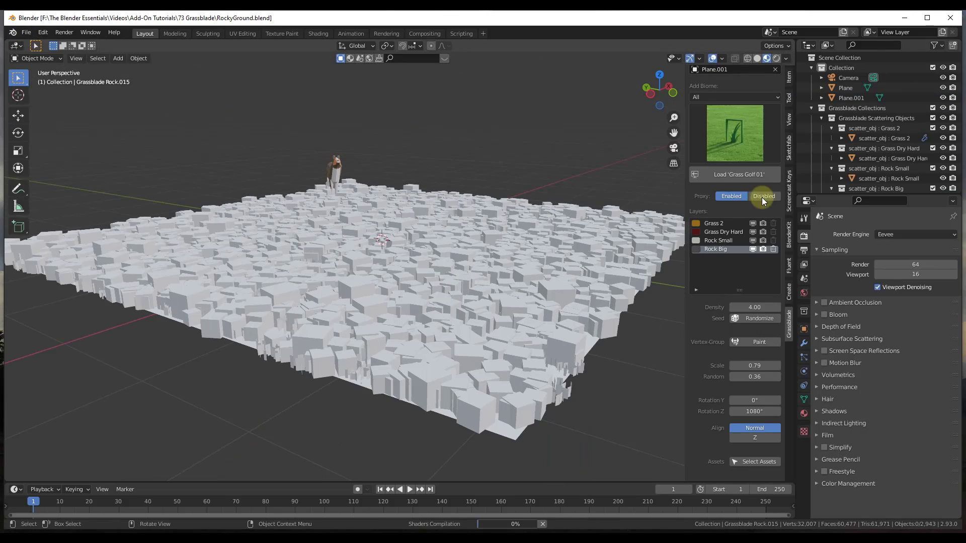
# View the rocky ground scene through the camera and render the image
pyautogui.press('KP_0')
pyautogui.scroll(1, 434, 279)
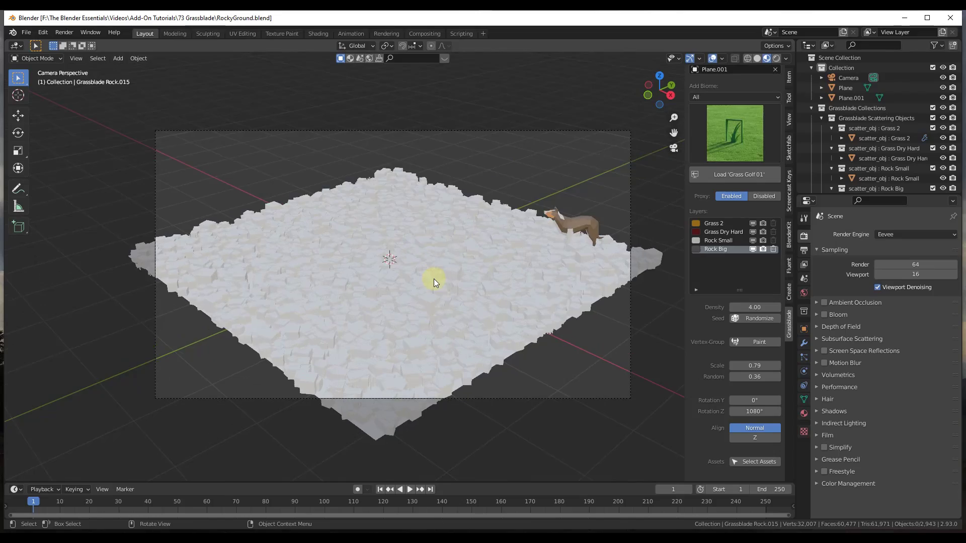
pyautogui.press('F12')
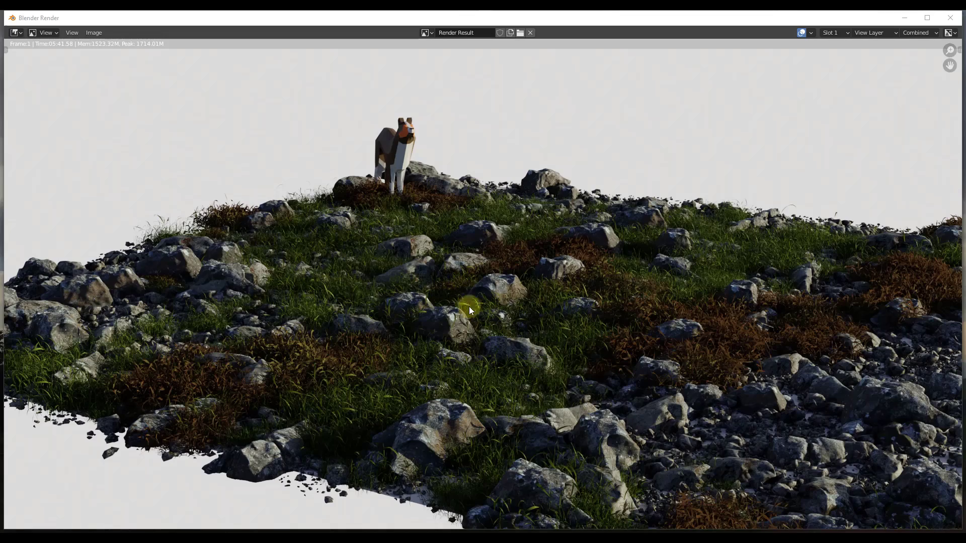